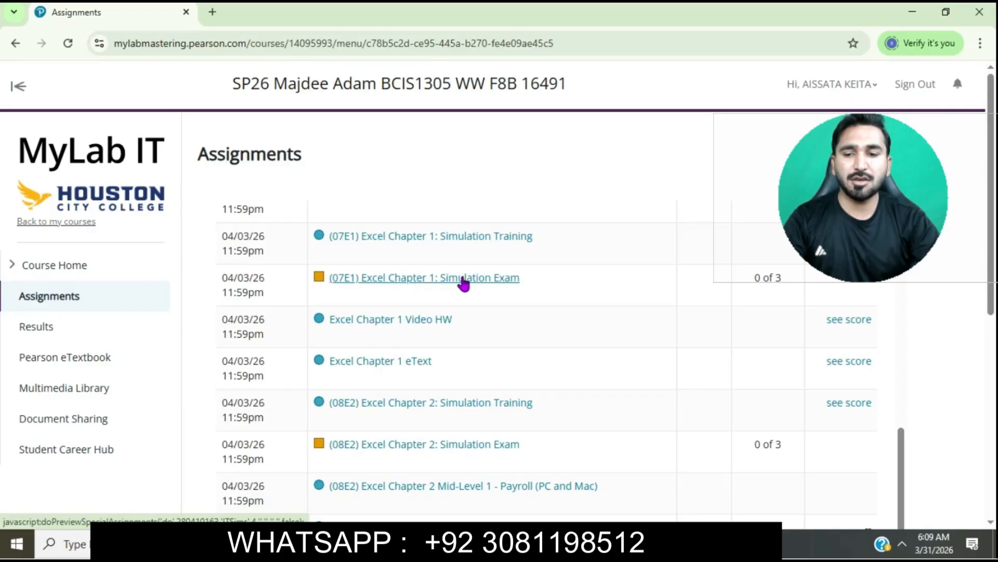
Step: Start the (07E1) Excel Chapter 1: Simulation Exam and launch its simulation in a maximized window
click(463, 280)
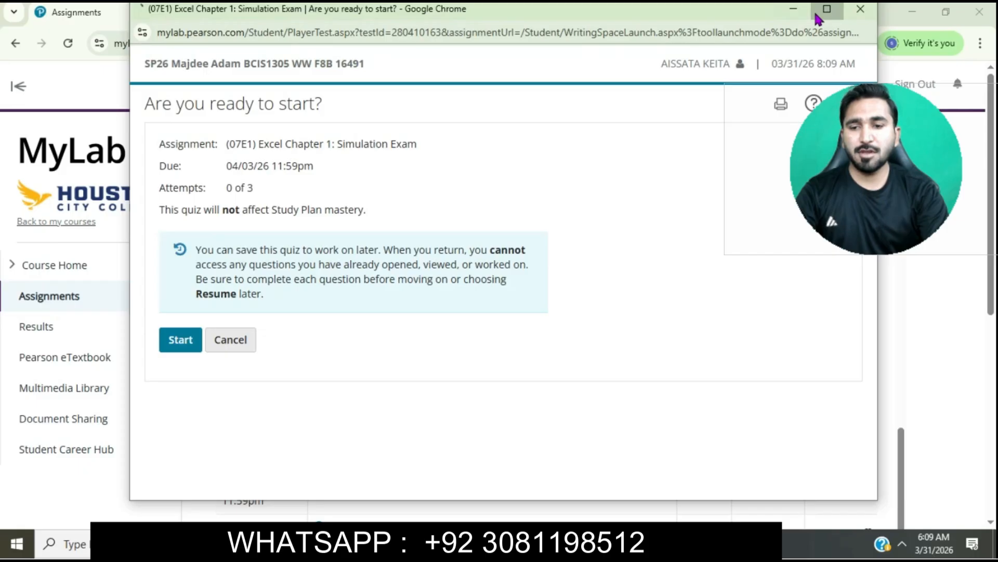
click(817, 16)
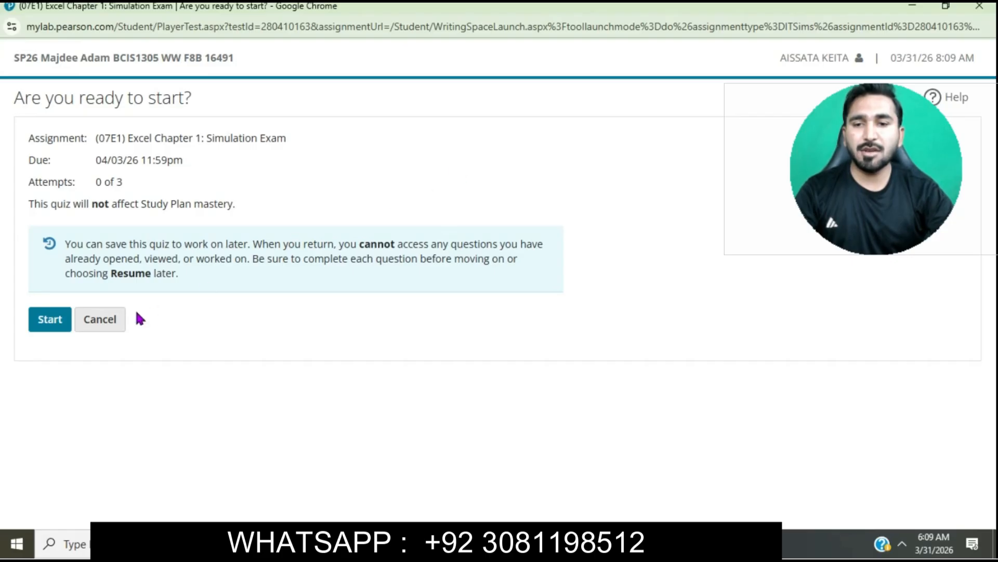
click(50, 319)
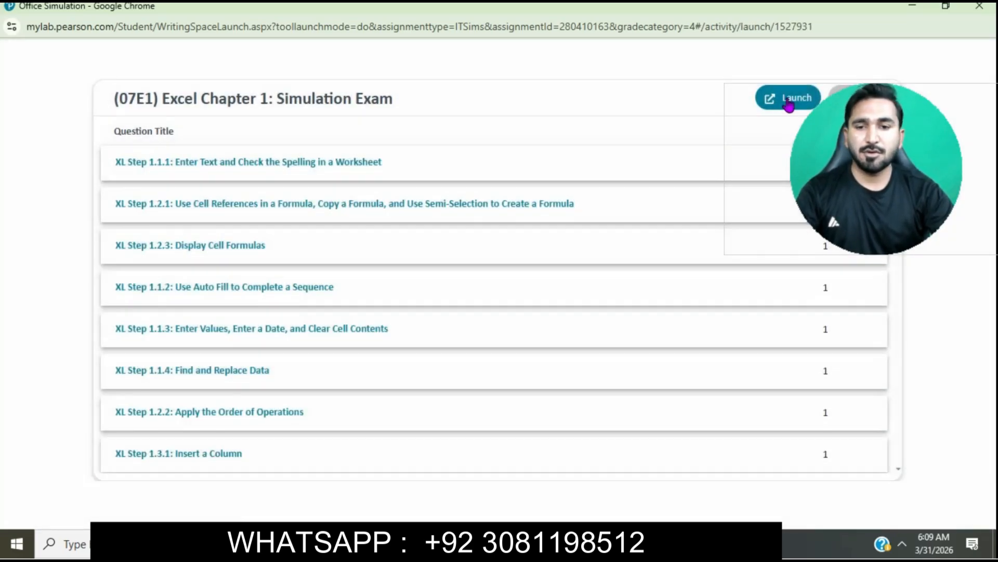
click(788, 99)
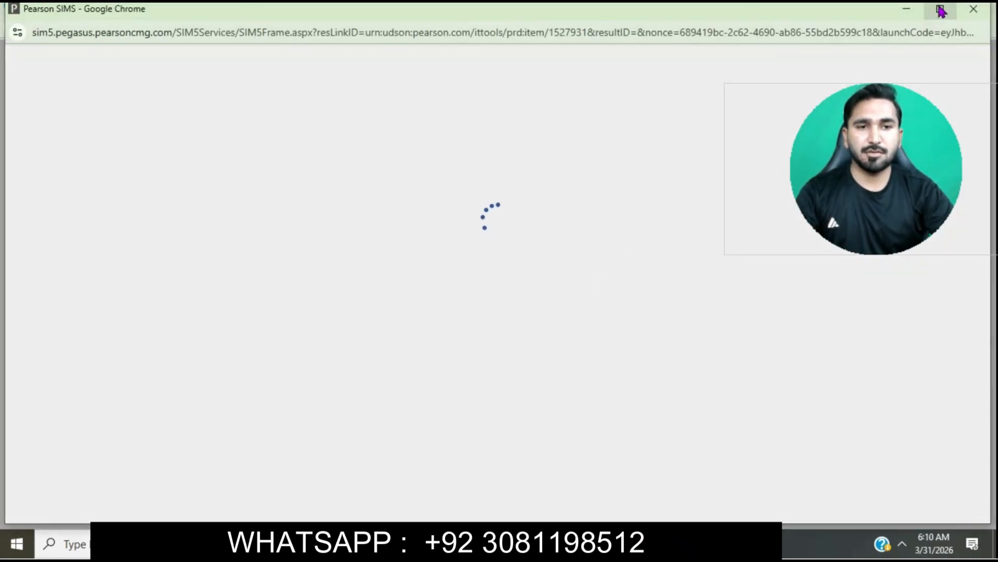
click(940, 9)
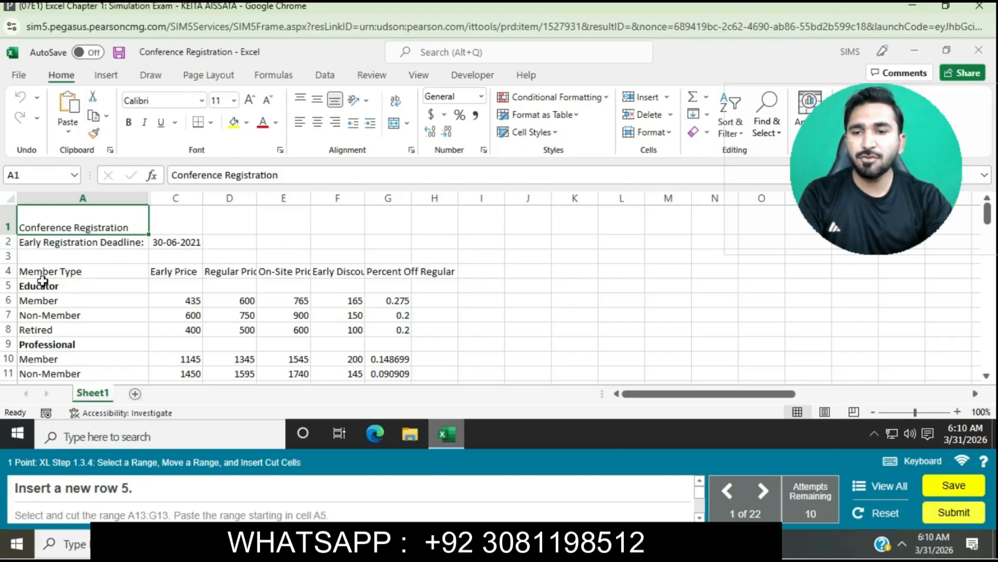
Step: Insert a new blank row 5 above the Educator row in the conference registration sheet
click(8, 286)
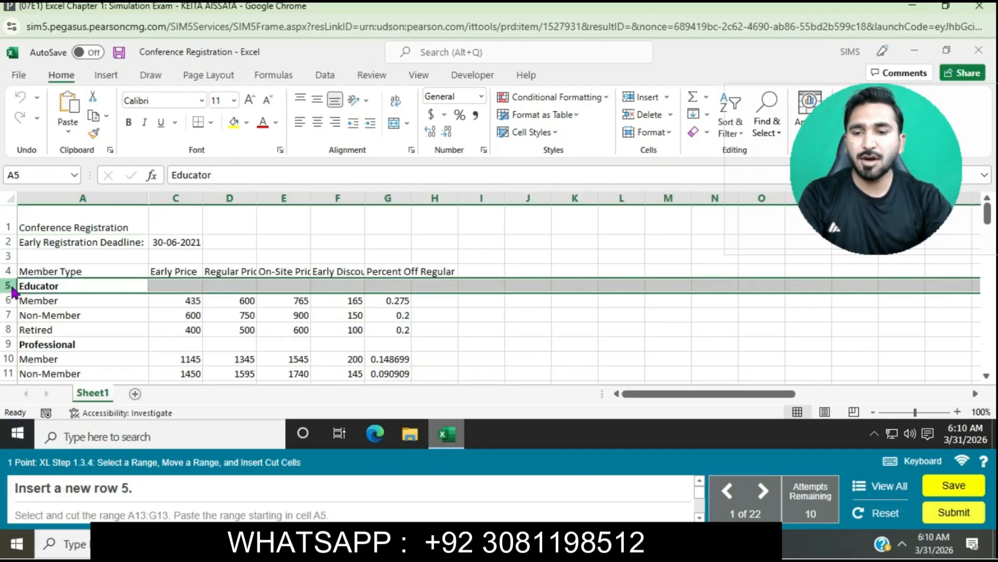
right_click(11, 288)
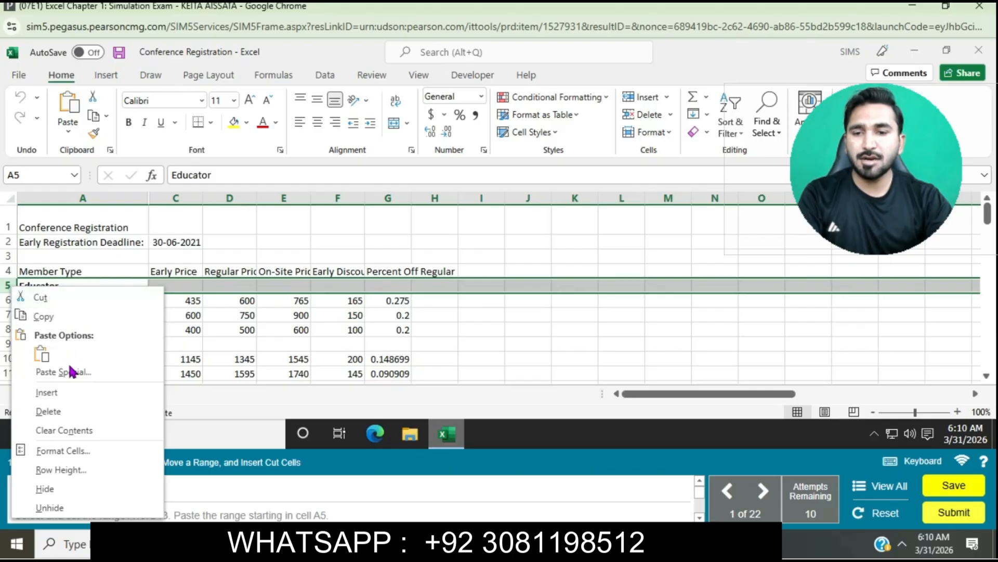
click(66, 394)
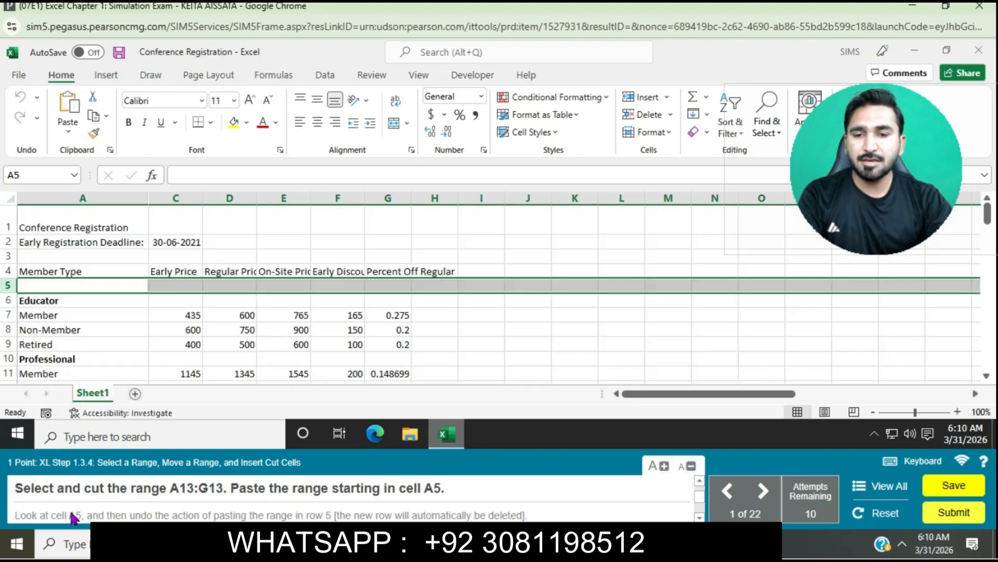
Step: Cut the Student range A13:G13 and paste it starting in cell A5
scroll(105, 357, down, 1)
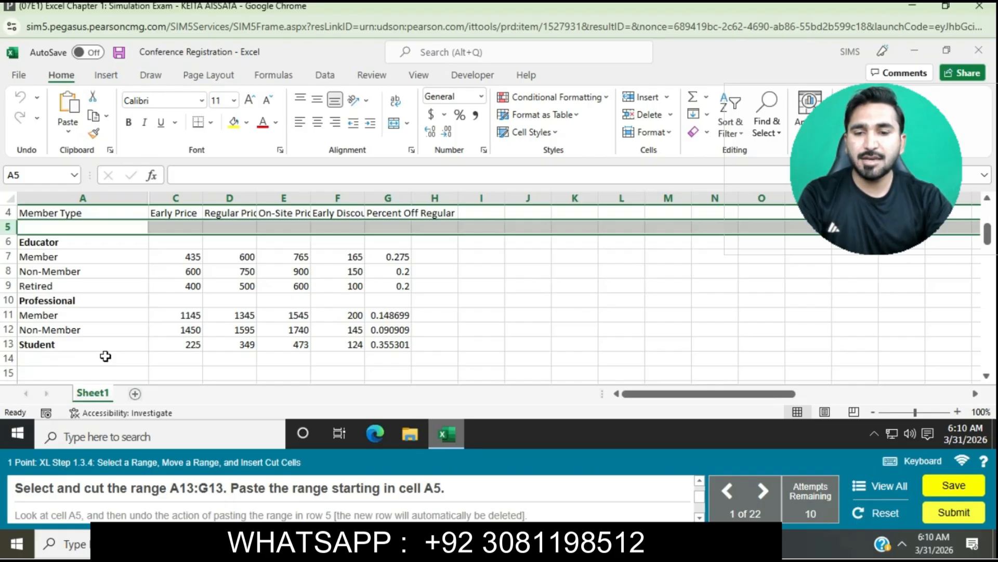
scroll(105, 356, down, 4)
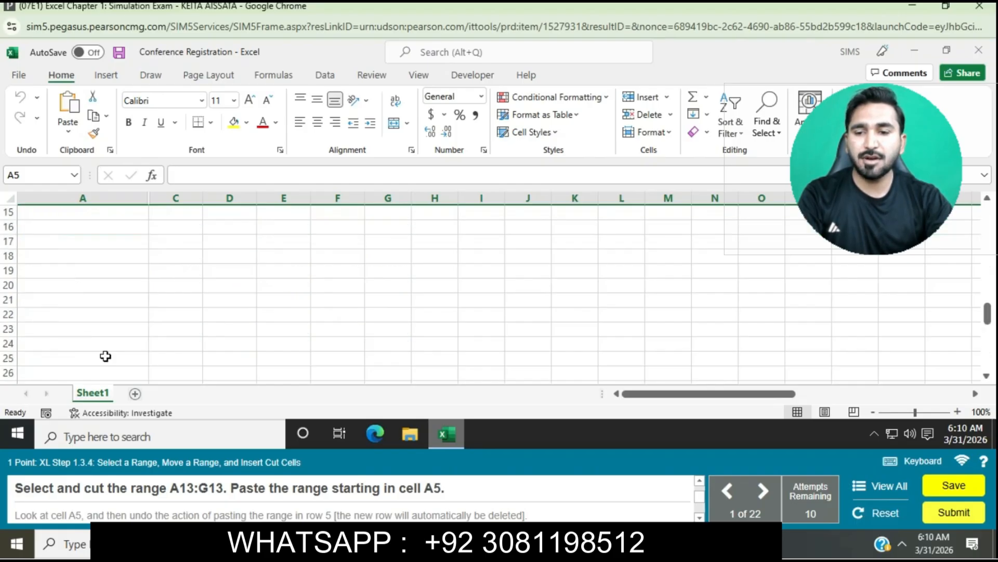
scroll(106, 356, up, 4)
scroll(105, 356, down, 1)
scroll(106, 356, down, 1)
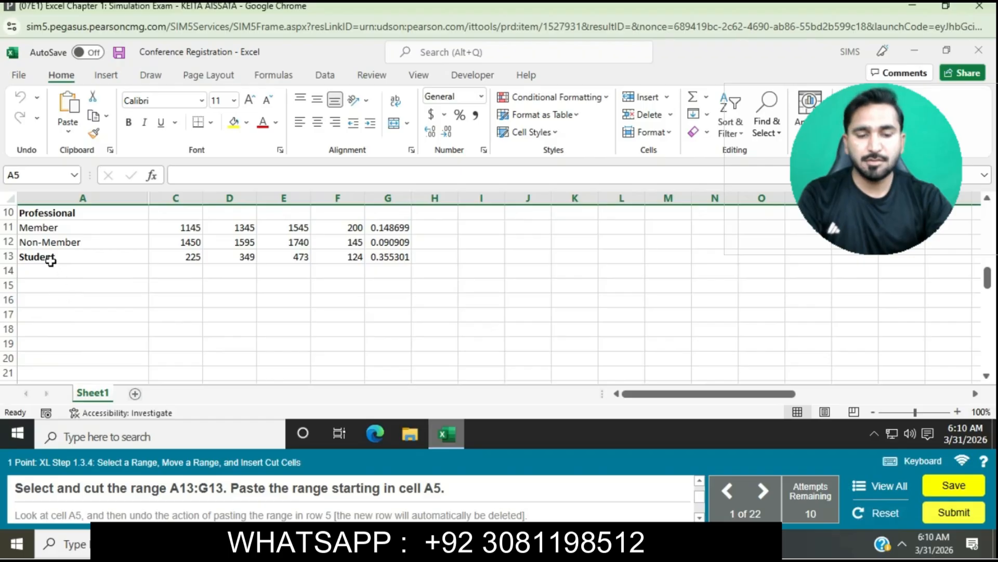
drag(49, 258, 364, 252)
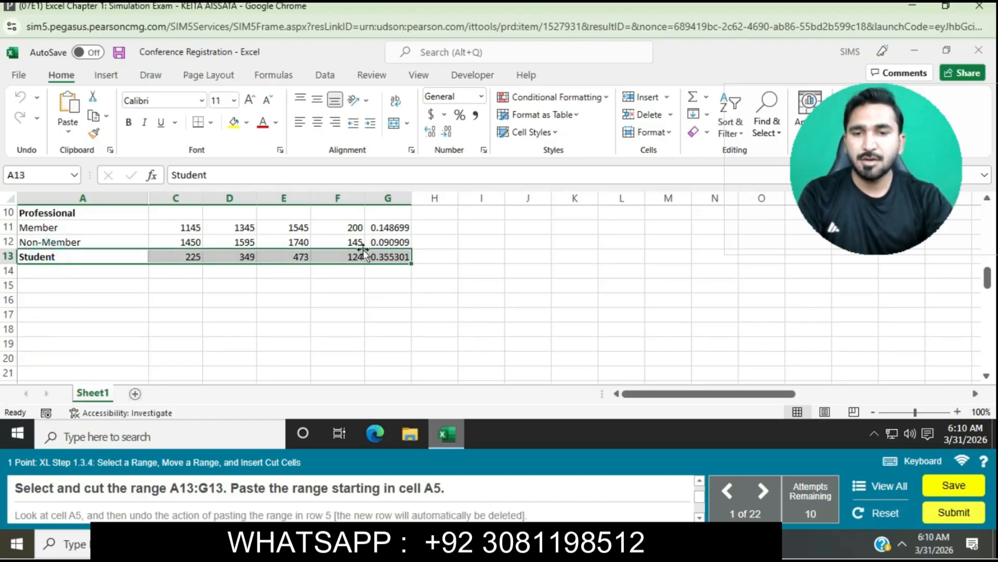
click(92, 97)
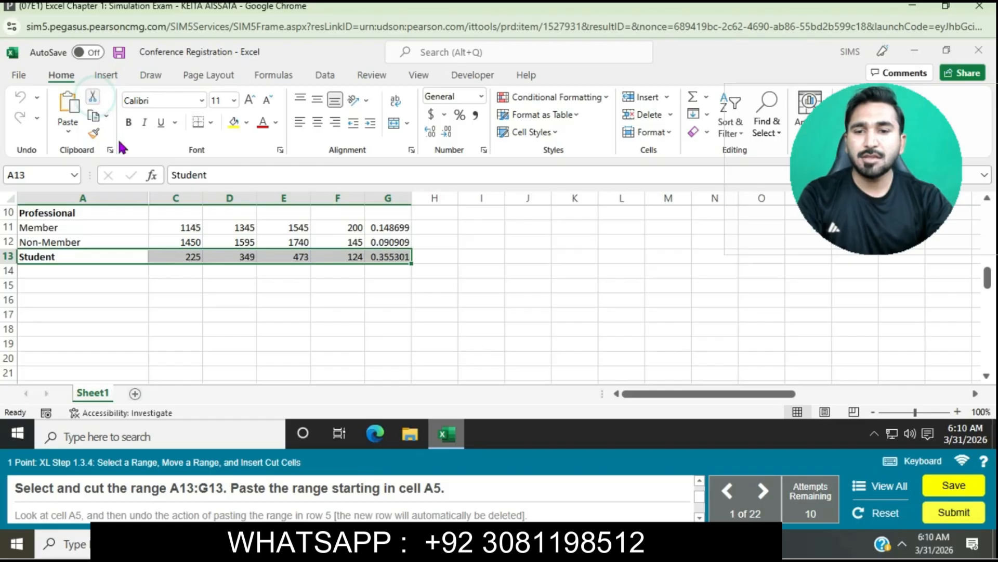
scroll(149, 225, up, 3)
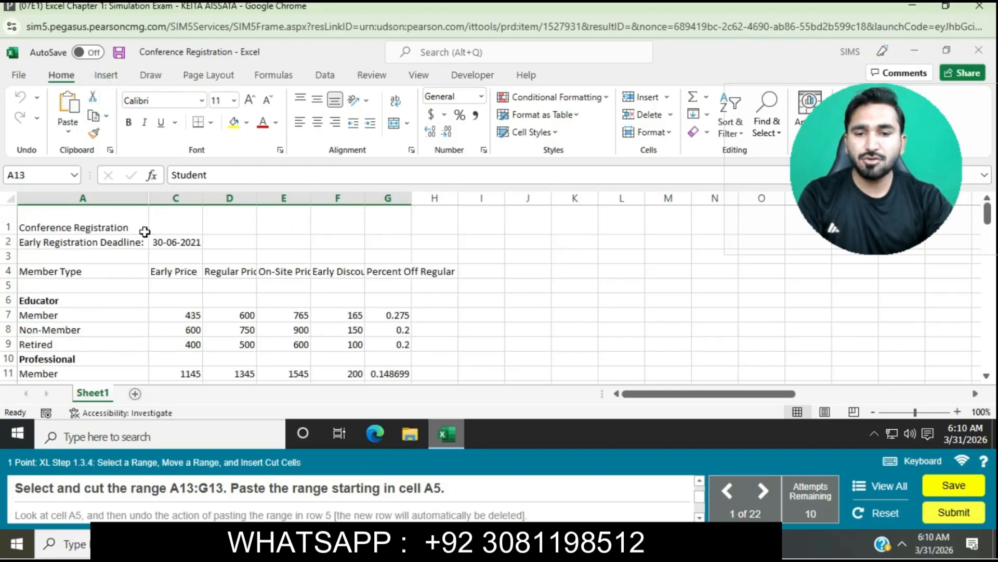
click(73, 288)
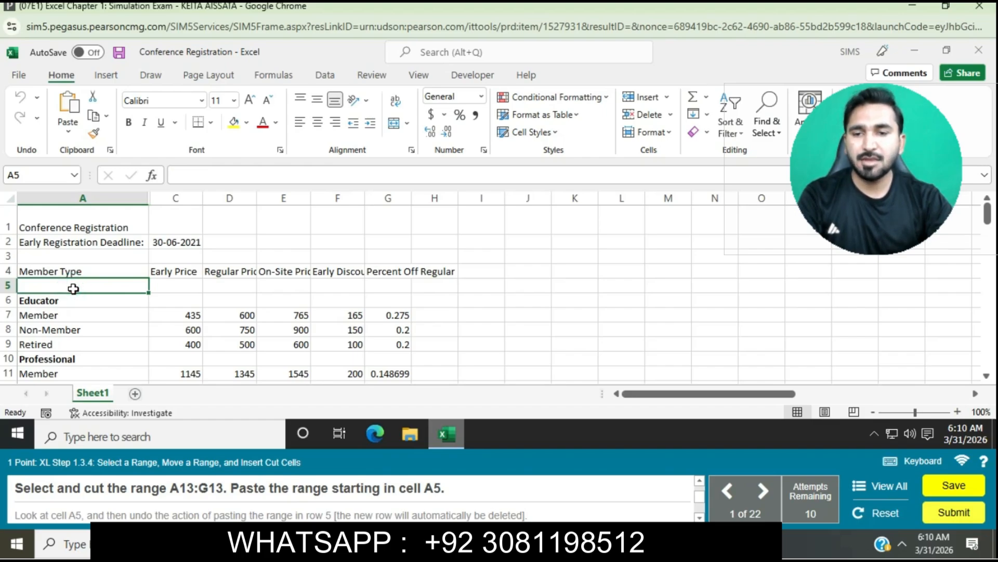
key(ctrl+v)
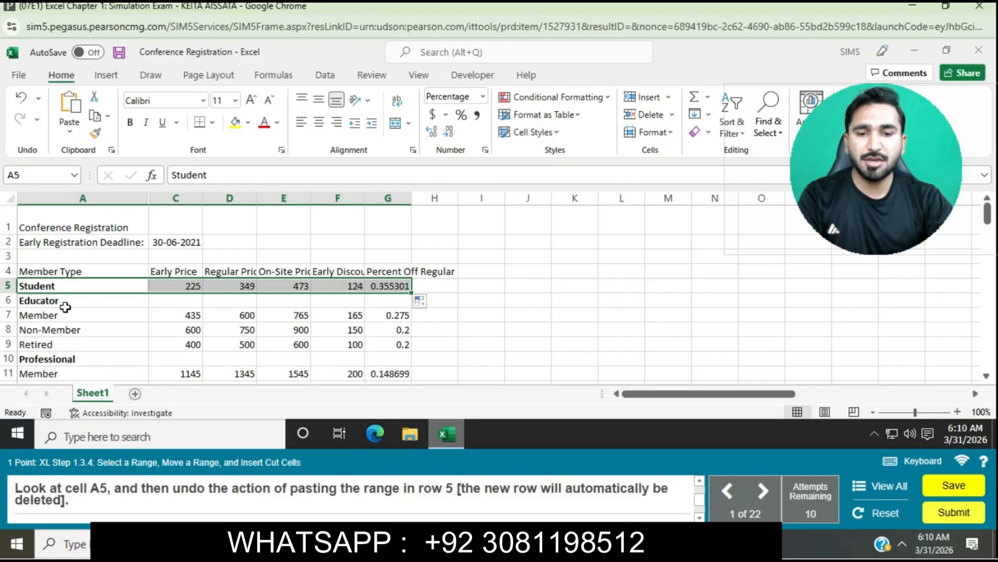
Step: Check cell A5 and undo the paste of the Student range in row 5
click(63, 285)
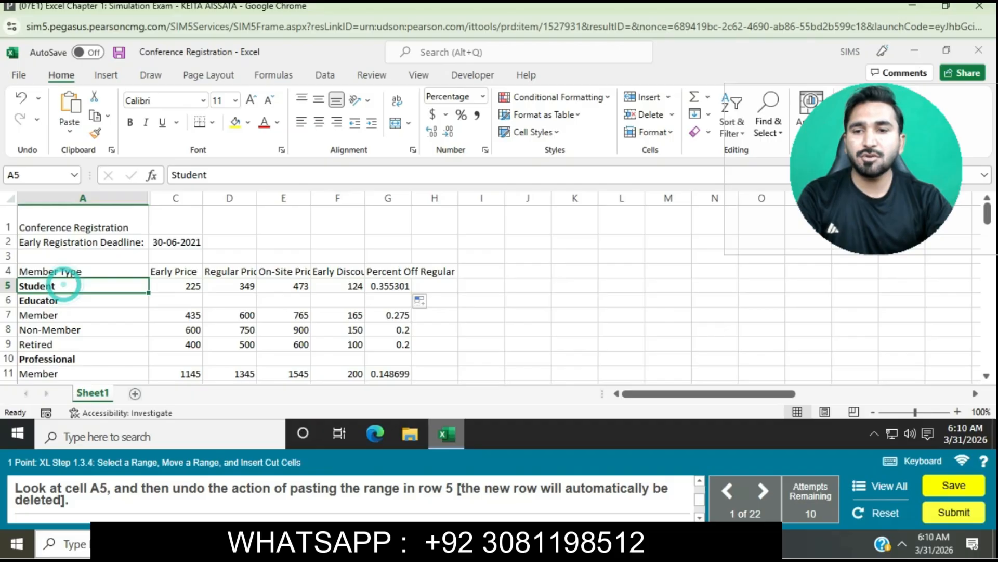
click(20, 97)
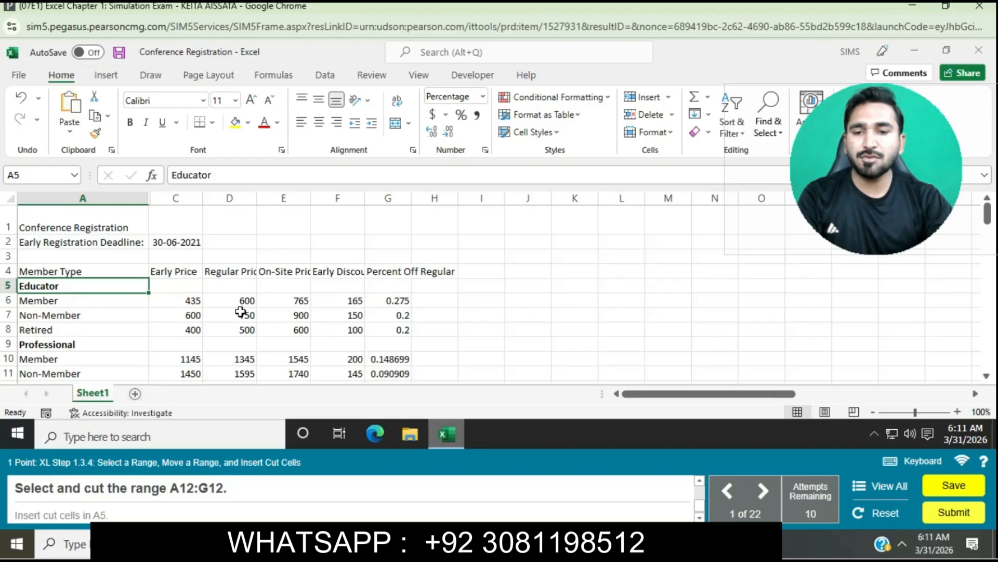
Step: Cut the Student range A12:G12 and insert the cut cells at A5
scroll(239, 311, down, 1)
scroll(238, 310, down, 1)
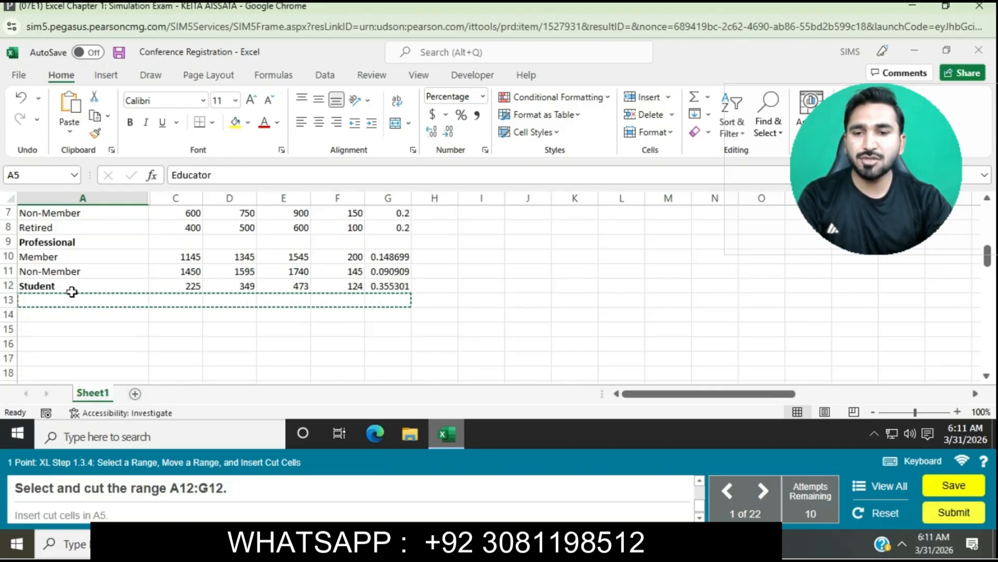
drag(72, 291, 378, 287)
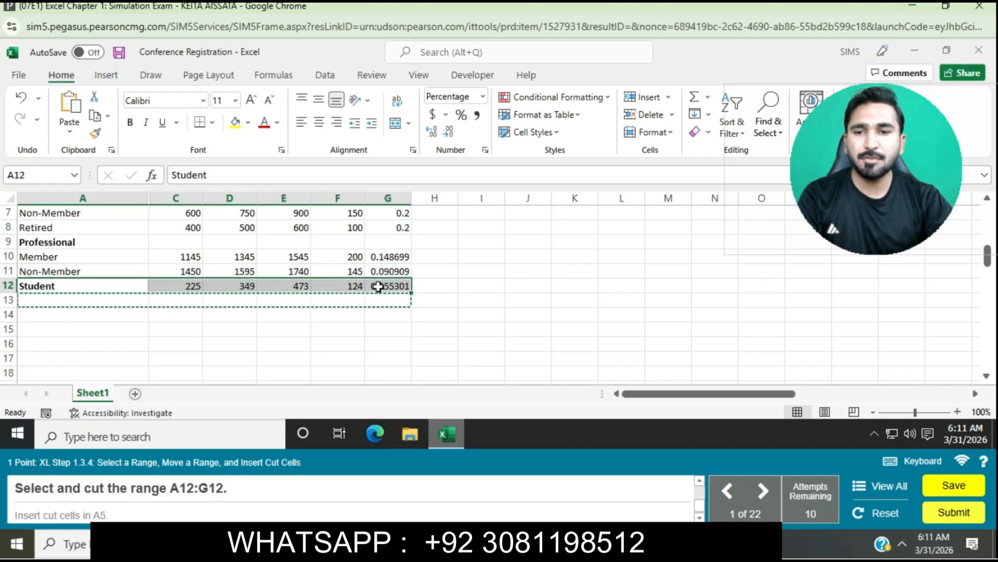
click(94, 97)
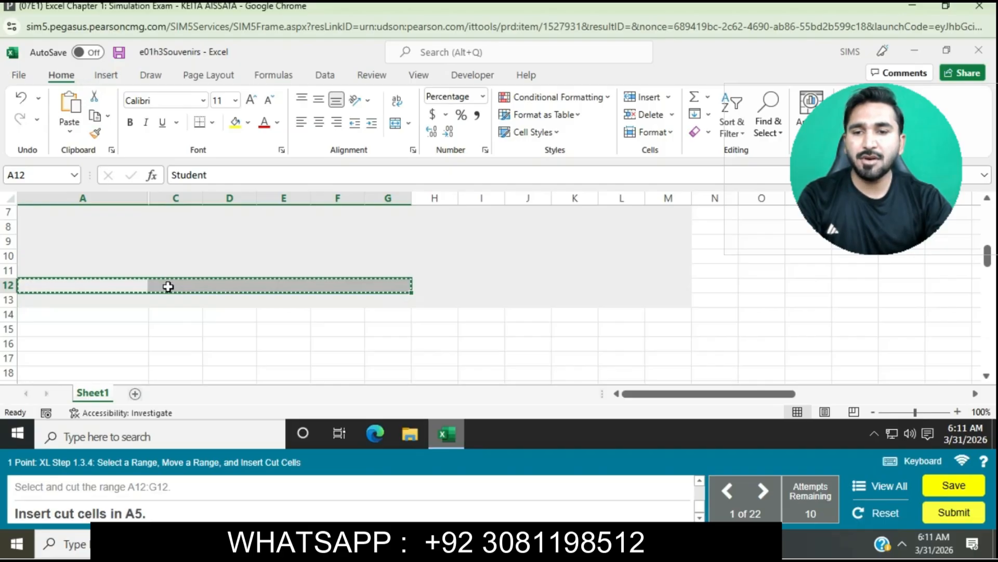
scroll(166, 285, up, 2)
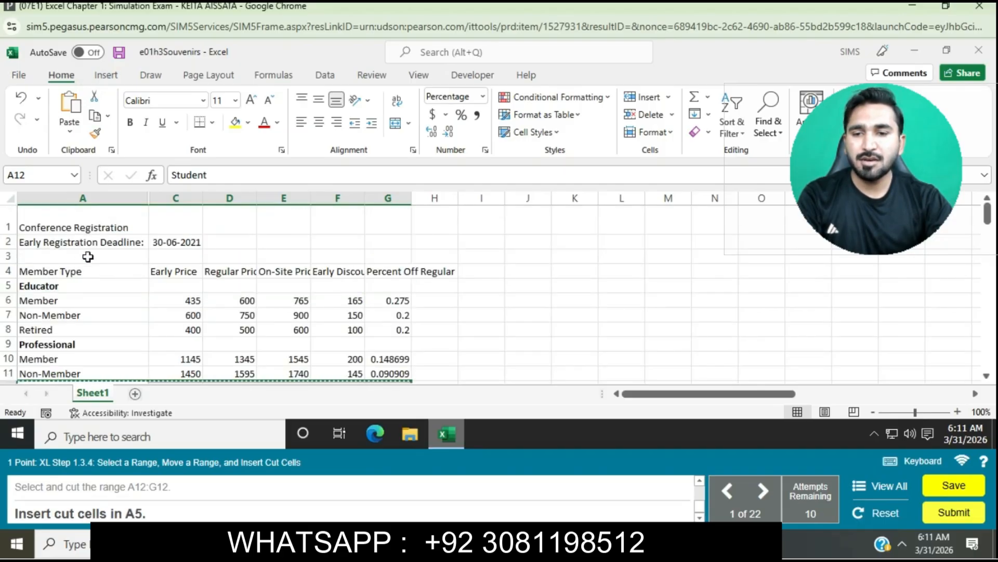
click(54, 285)
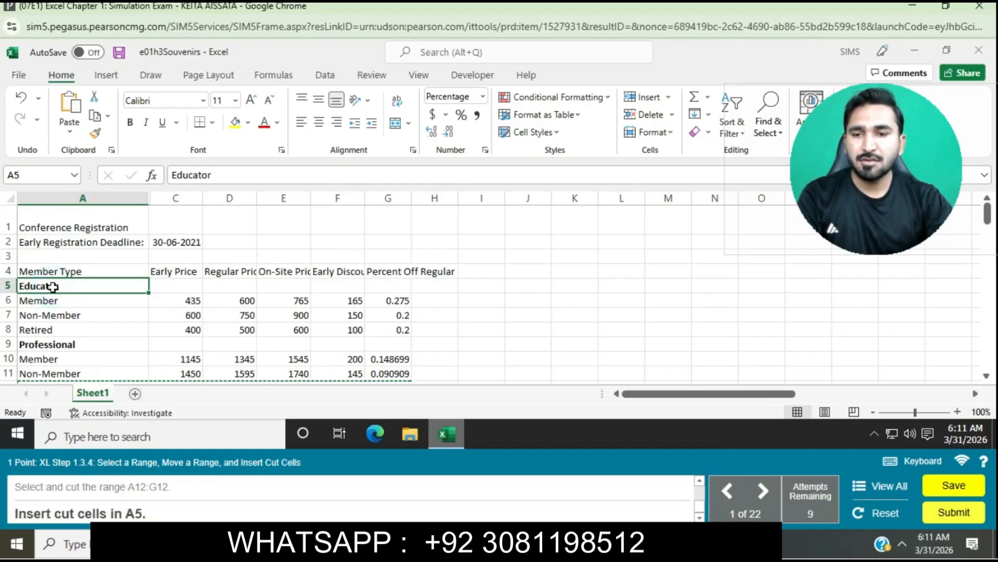
right_click(53, 286)
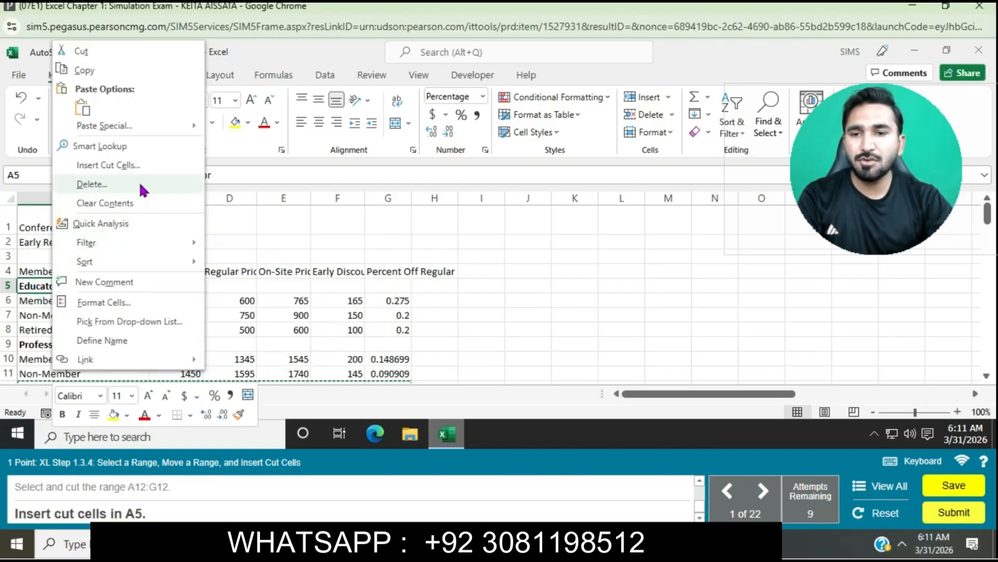
click(130, 167)
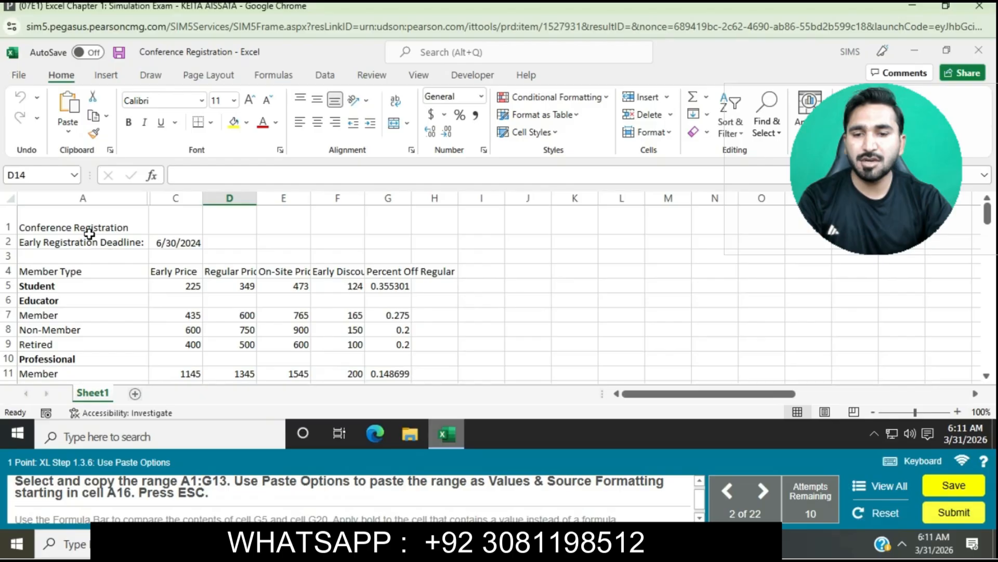
Step: Copy the range A1:G13, paste it as Values & Source Formatting starting in cell A16, and clear the copy selection
mouse_move(84, 227)
mouse_down()
mouse_move(388, 296)
mouse_move(373, 382)
mouse_move(376, 364)
mouse_up()
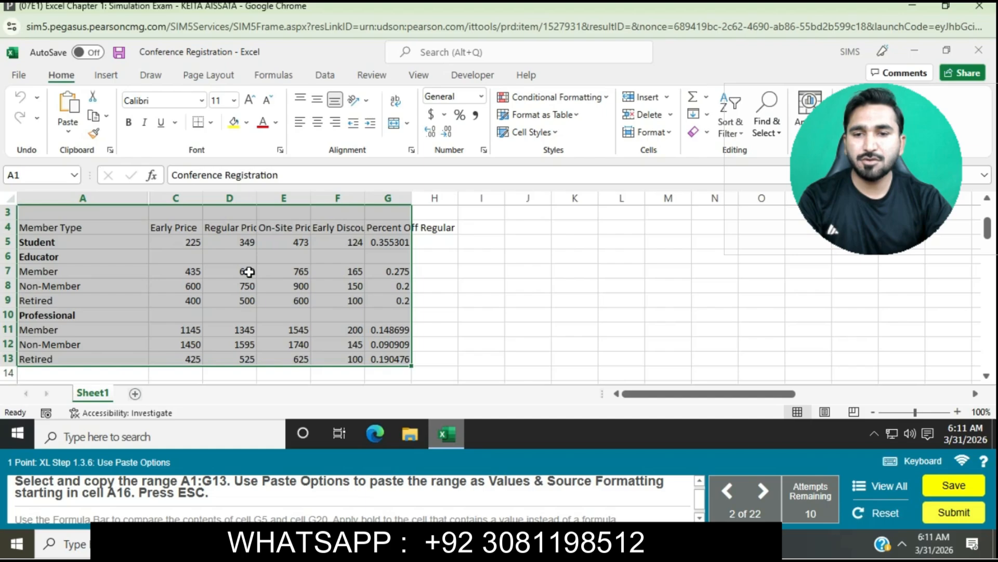
key(ctrl+c)
scroll(249, 272, down, 2)
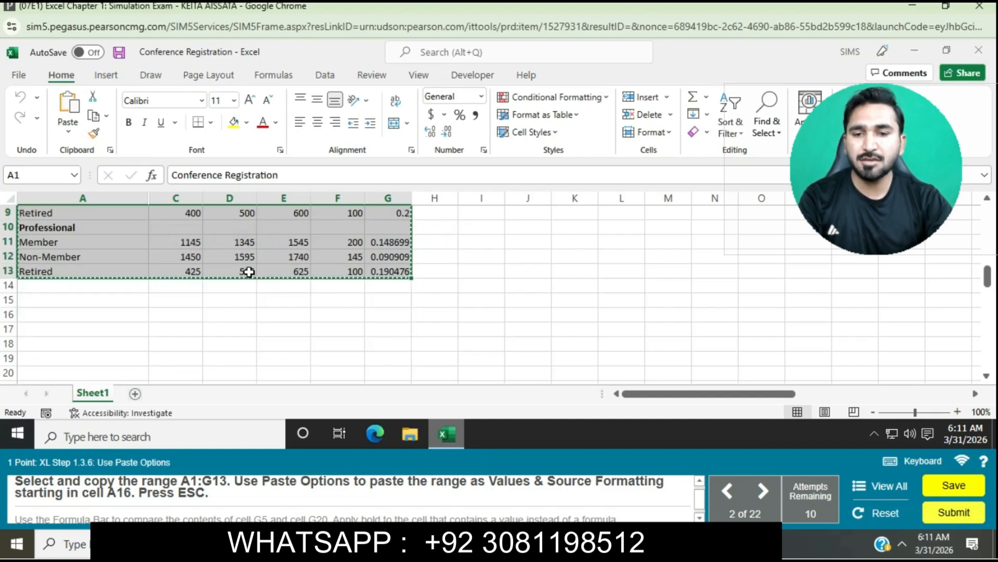
scroll(248, 271, down, 2)
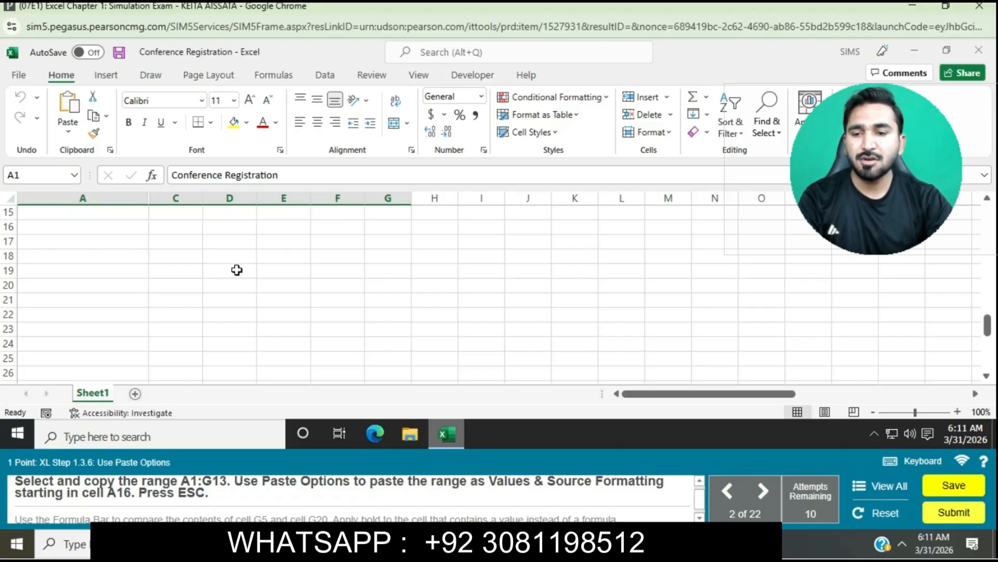
click(84, 228)
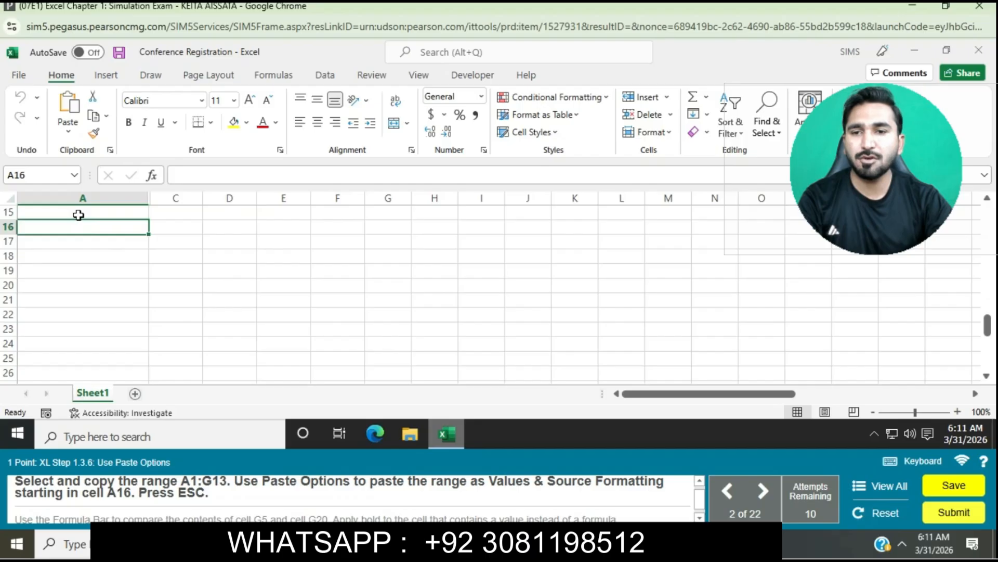
click(67, 131)
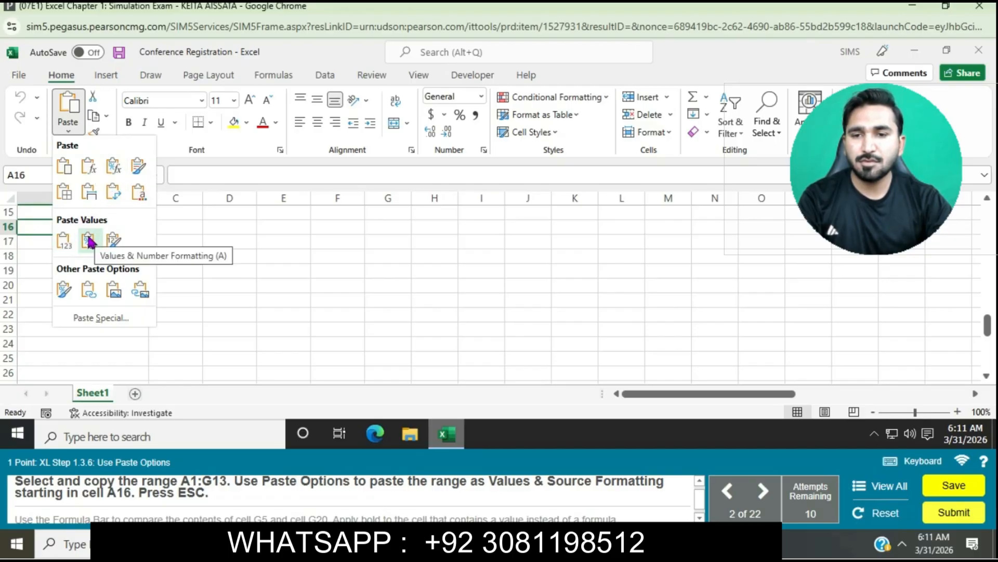
click(113, 243)
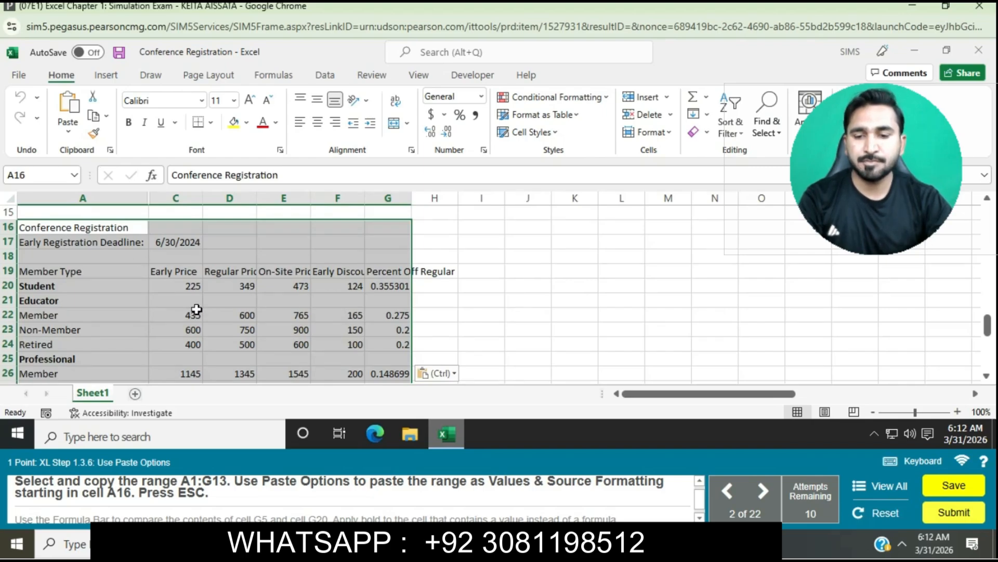
scroll(269, 333, down, 1)
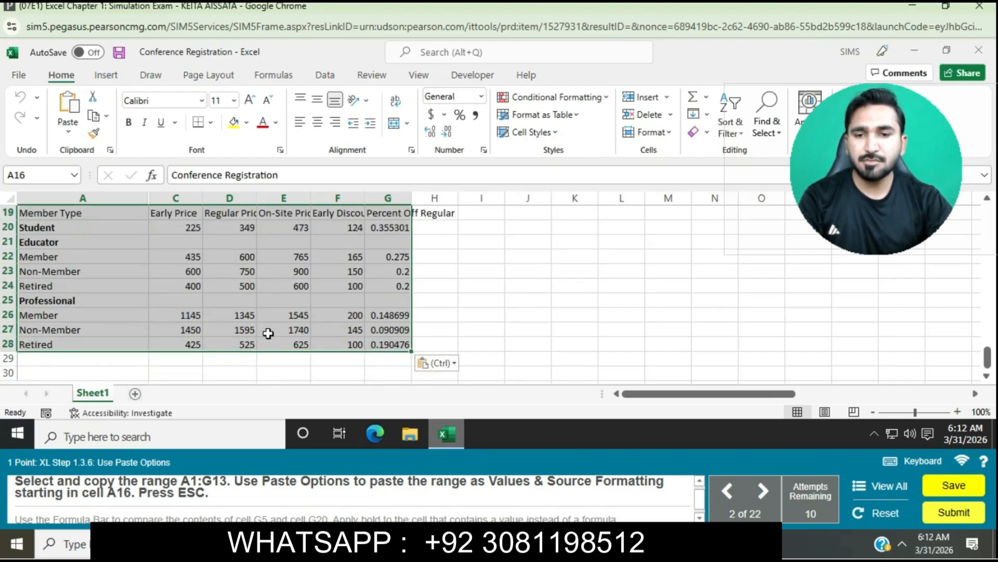
scroll(268, 333, up, 2)
scroll(268, 333, up, 2)
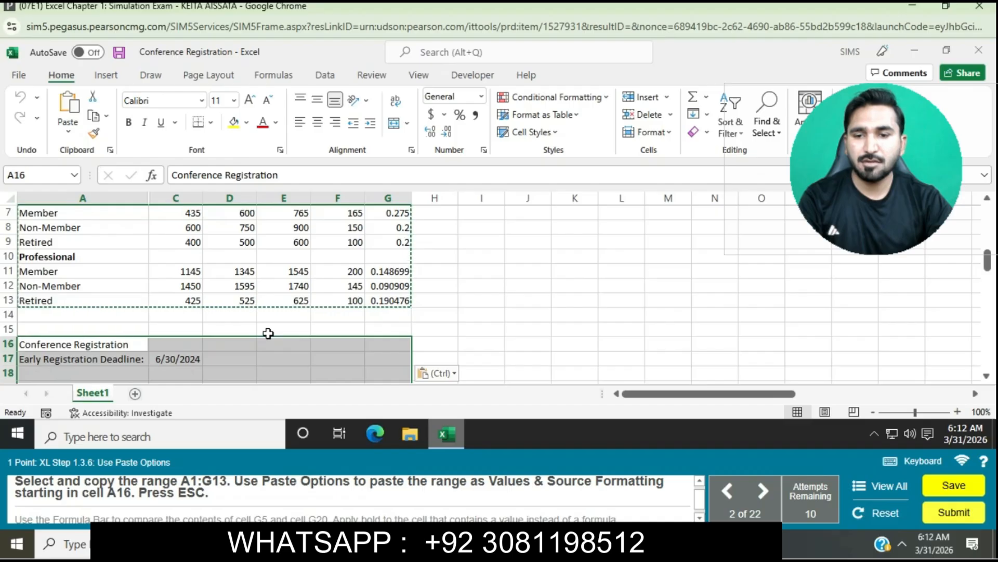
key(Escape)
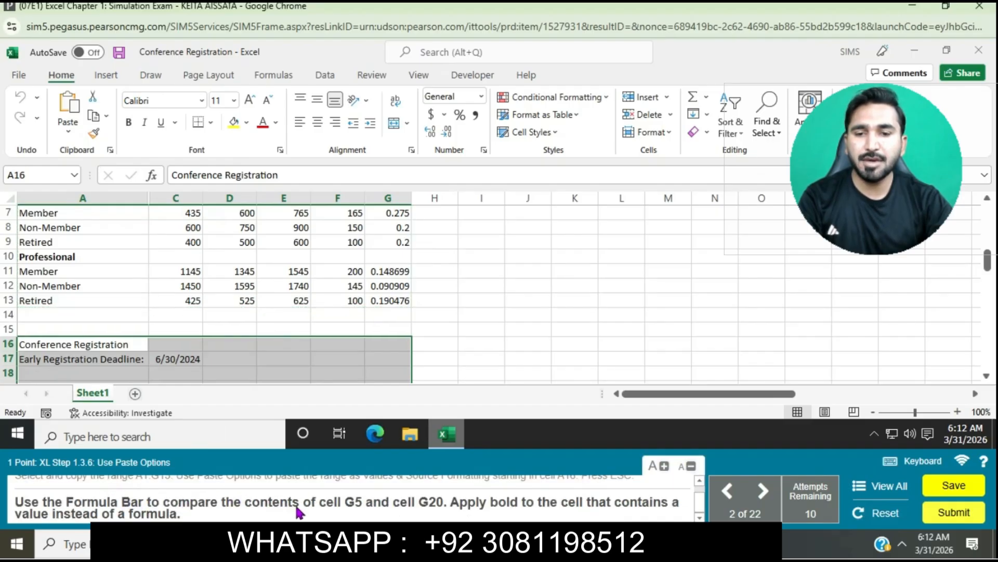
Step: Compare the contents of cells G5 and G20, and apply bold to cell G20
scroll(401, 291, up, 1)
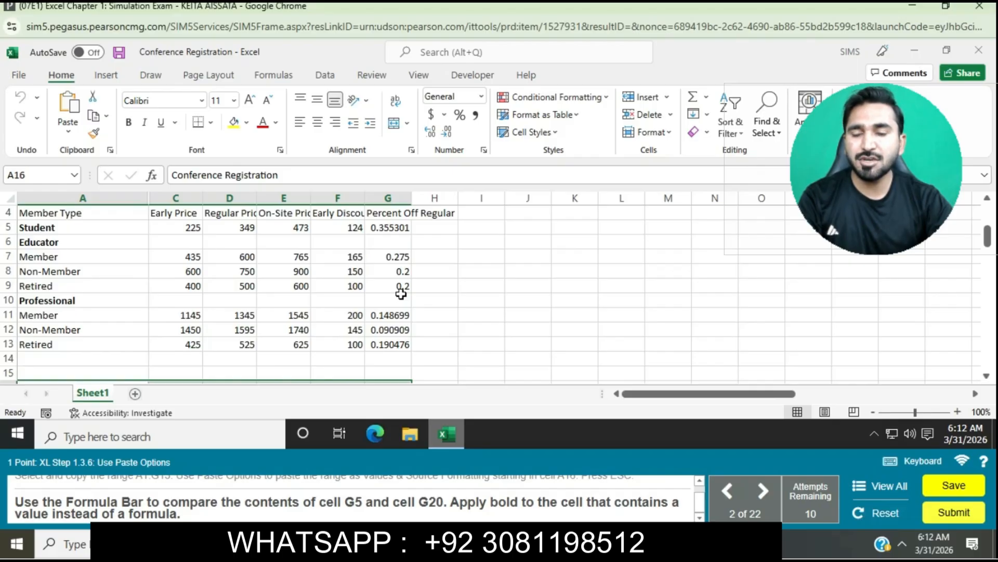
scroll(401, 292, up, 1)
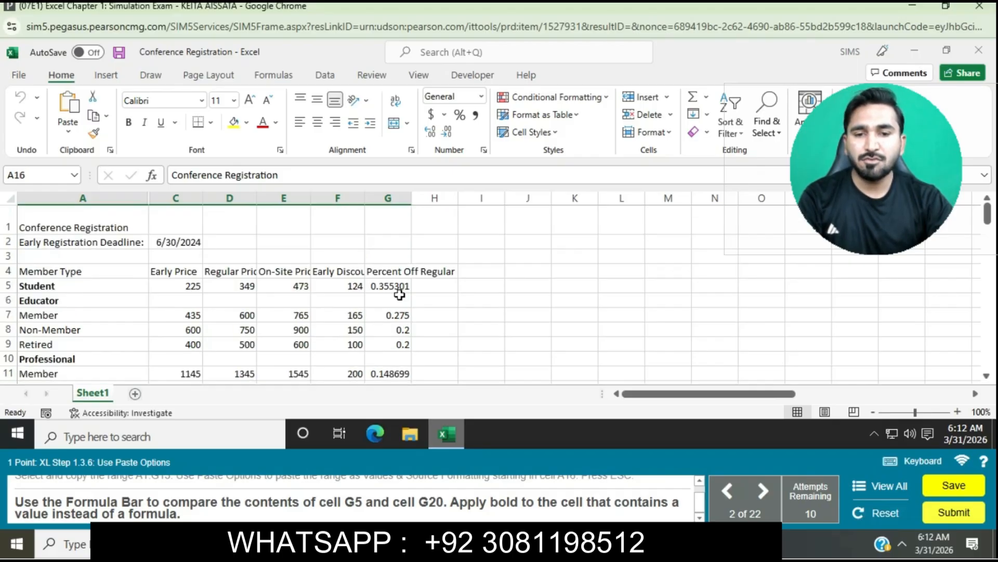
click(390, 285)
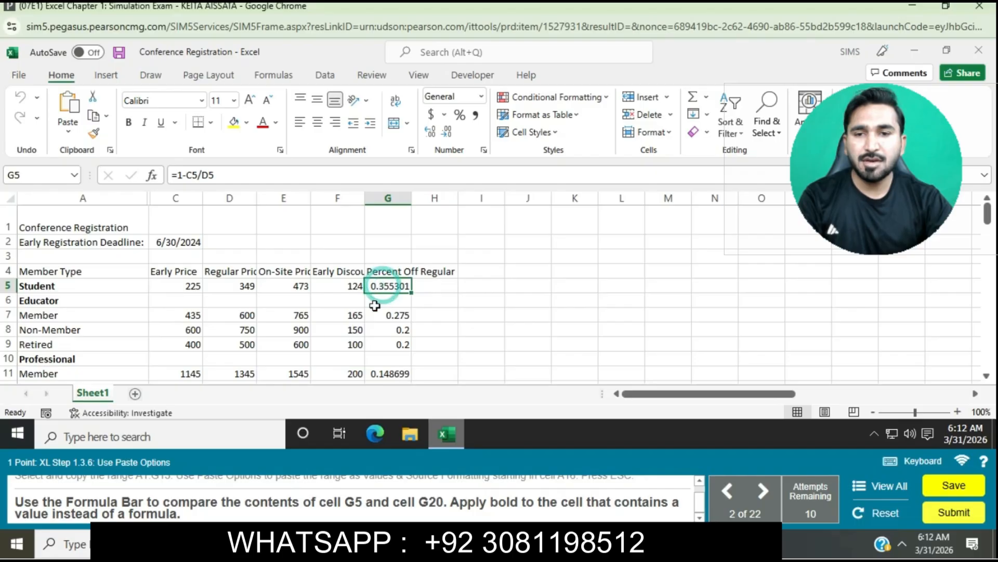
scroll(371, 312, down, 1)
scroll(370, 312, down, 4)
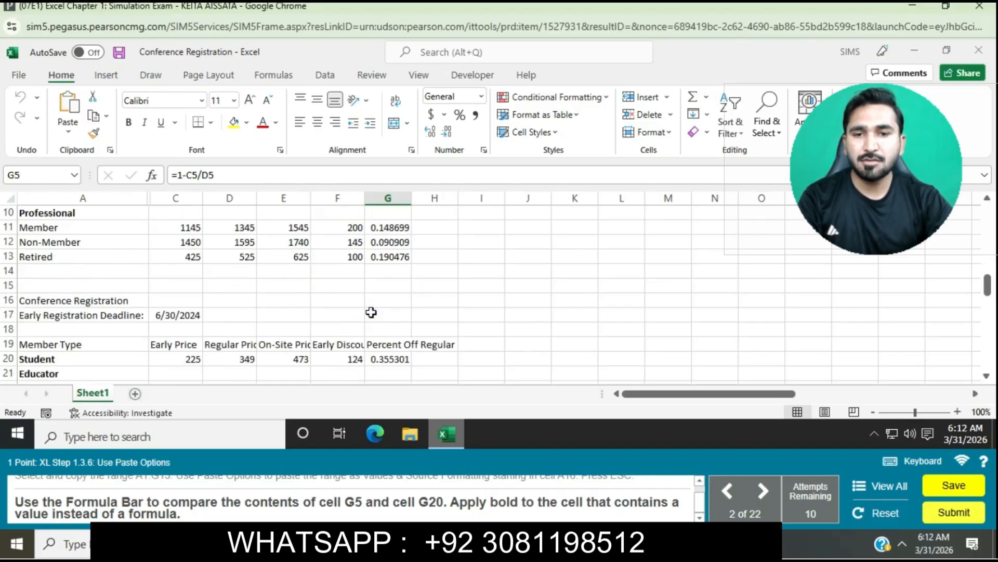
scroll(370, 312, up, 1)
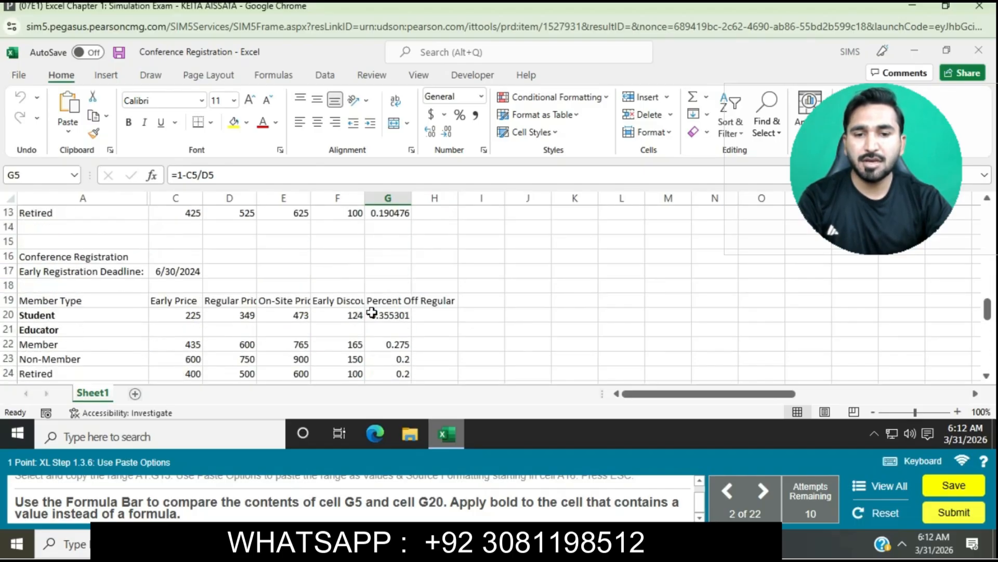
click(398, 314)
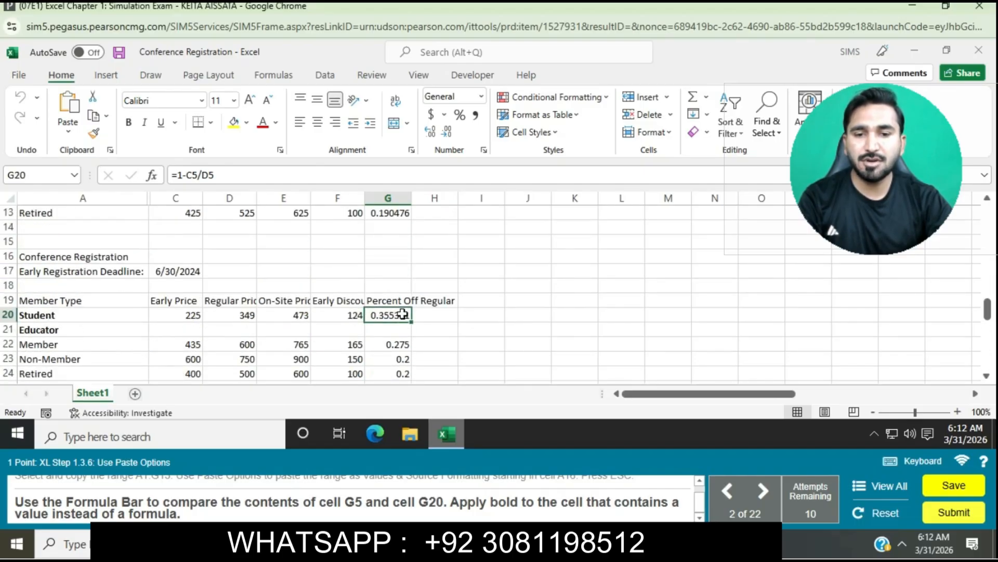
click(129, 122)
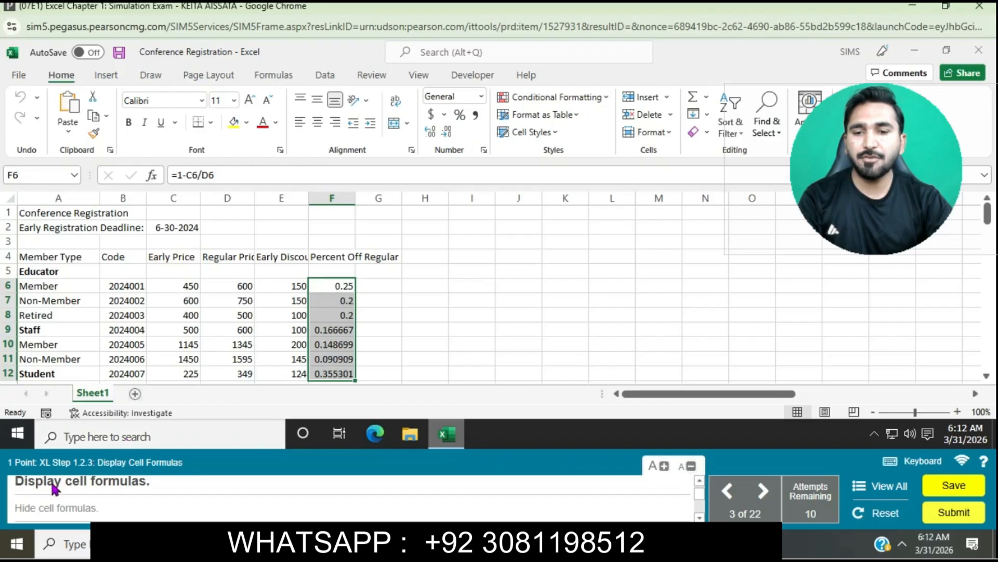
Step: Display the cell formulas in the worksheet and hide them again
click(281, 77)
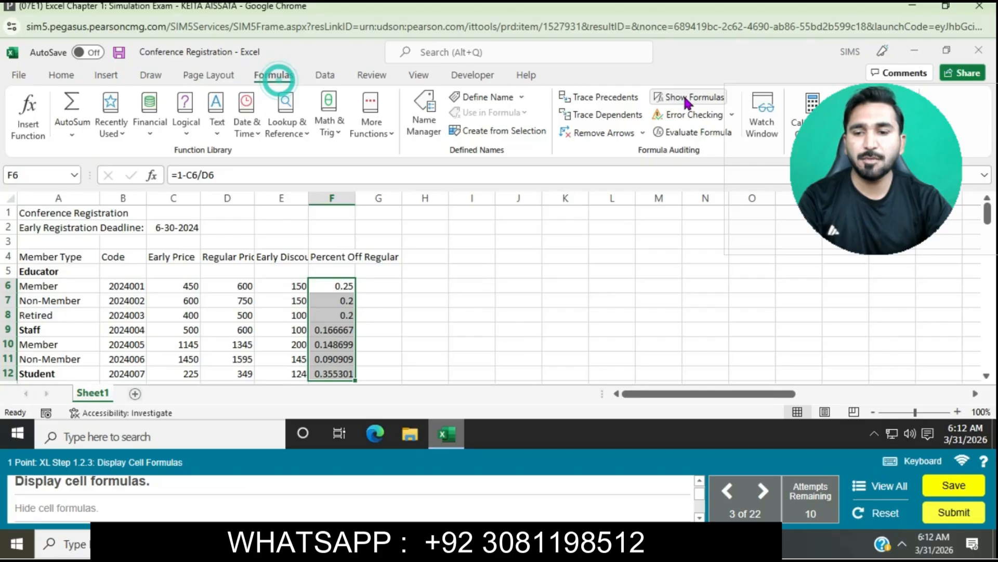
click(684, 96)
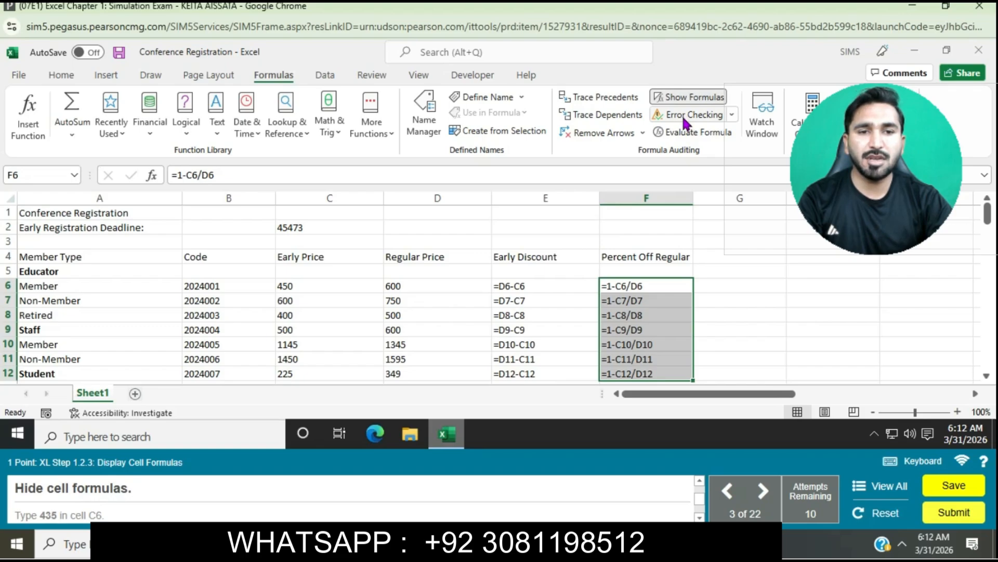
click(688, 97)
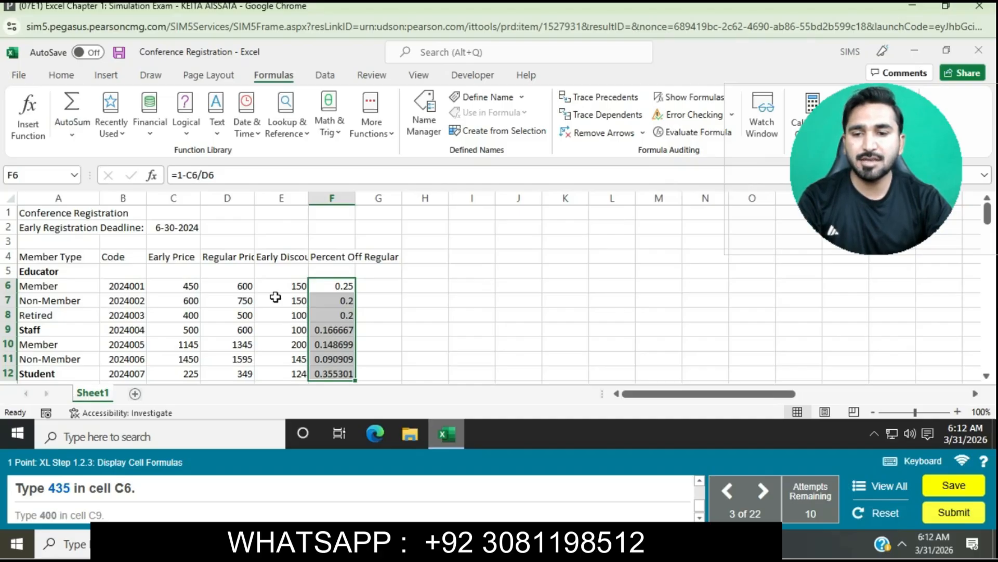
Step: Change the Educator Member early price in cell C6 to 435
click(177, 286)
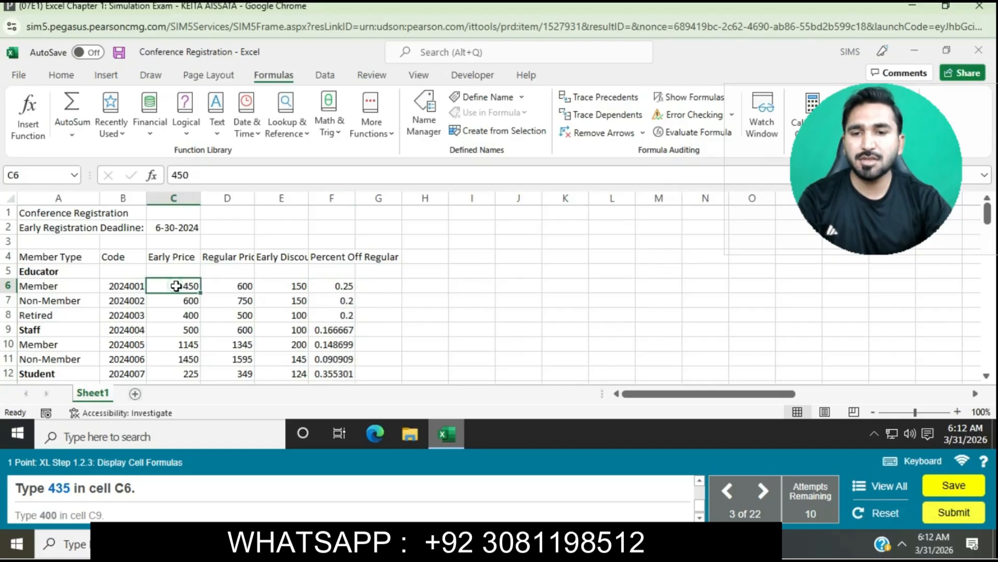
click(240, 173)
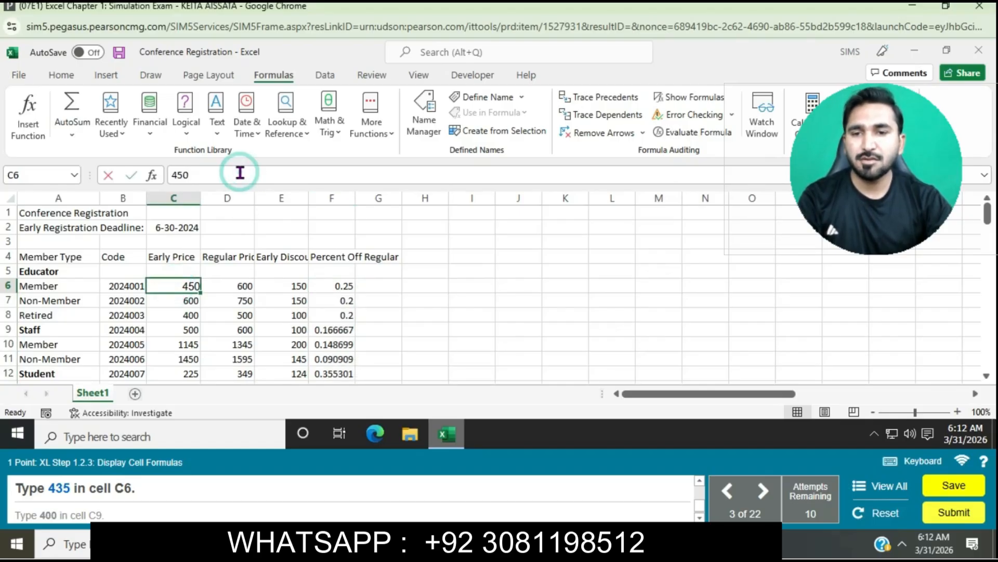
key(BackSpace)
key(BackSpace)
text(35)
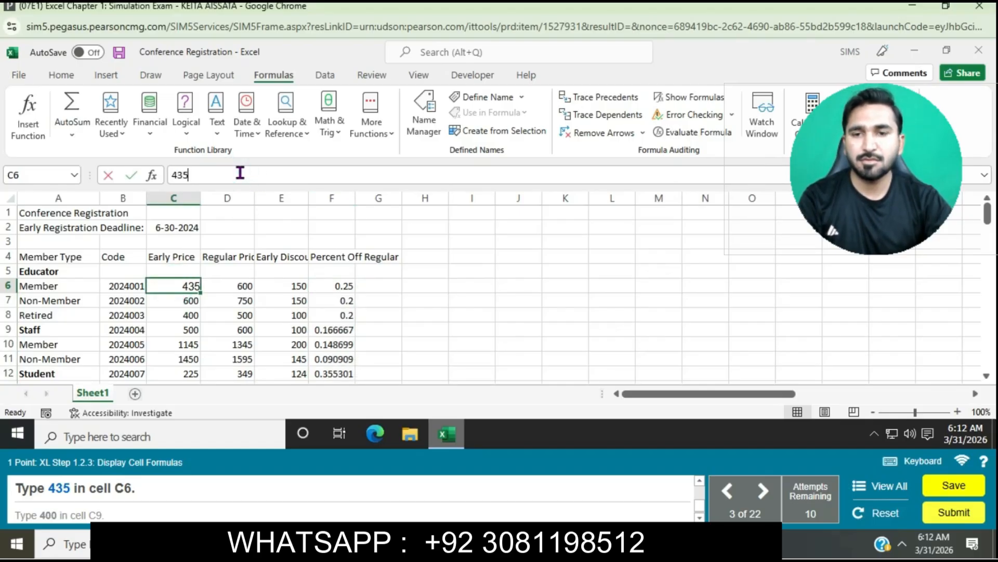
key(Return)
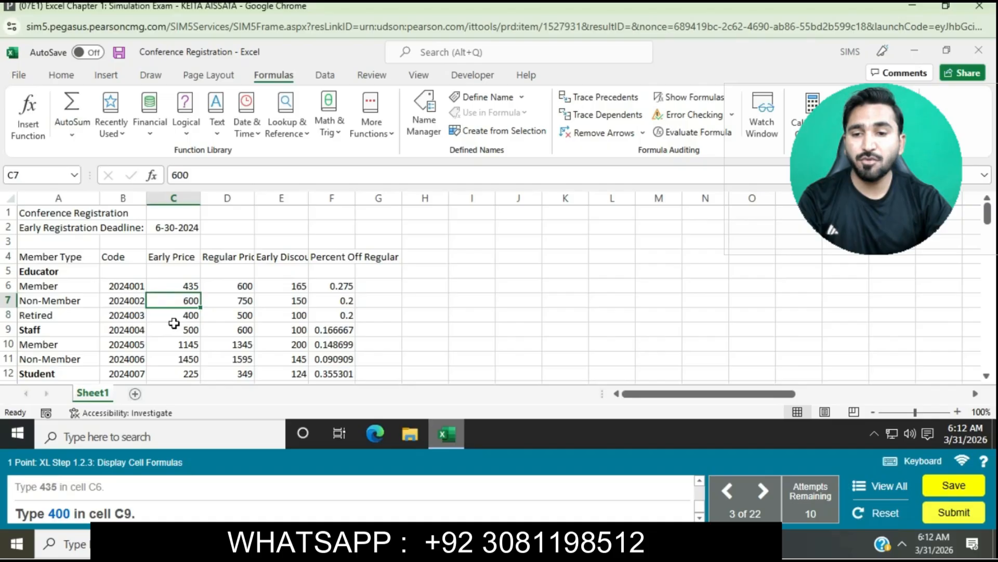
Step: Change the Staff early price in cell C9 to 400
click(174, 325)
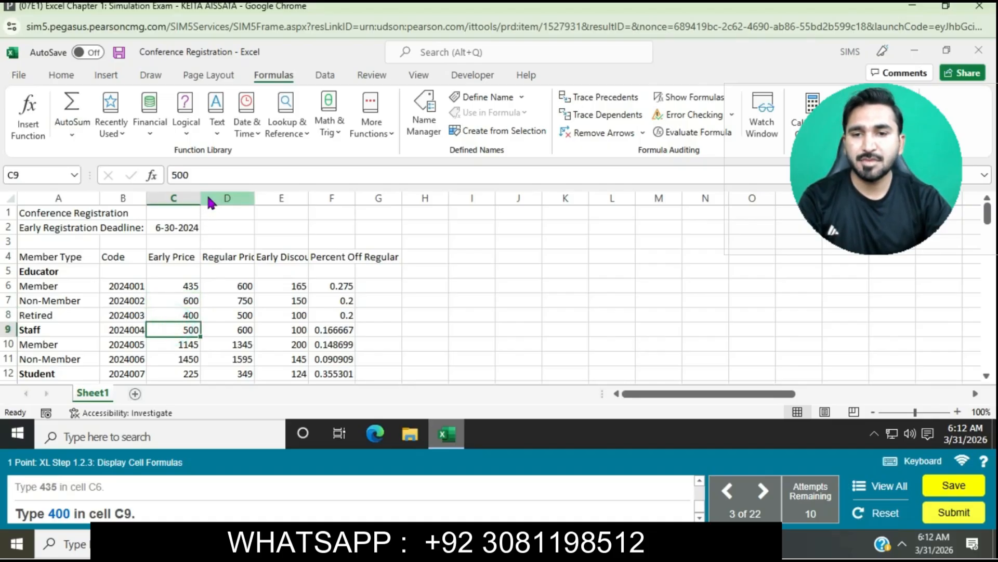
click(208, 176)
key(BackSpace)
key(BackSpace)
key(BackSpace)
text(400)
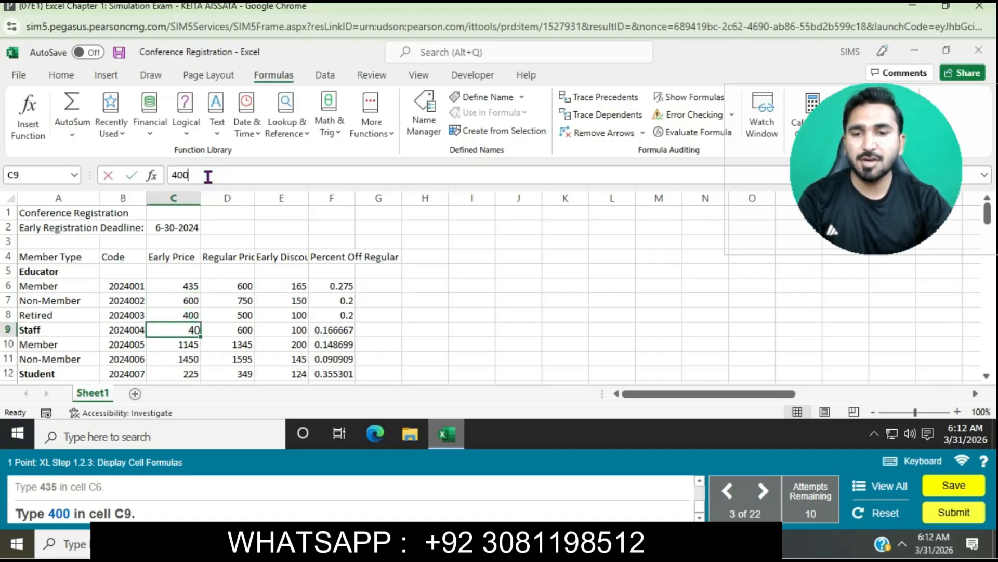
key(Return)
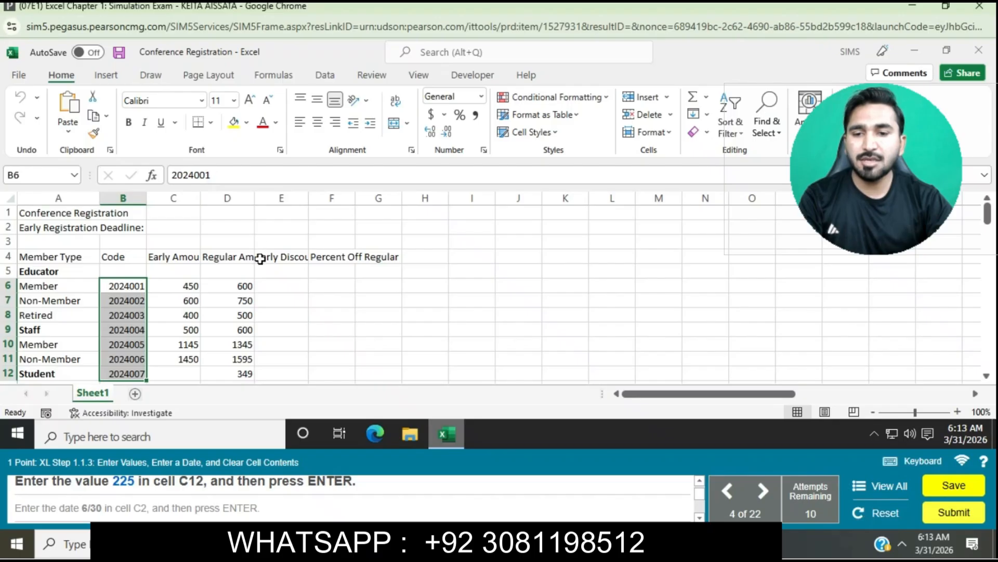
Step: Enter the value 225 in cell C12 for the Student early amount
click(174, 373)
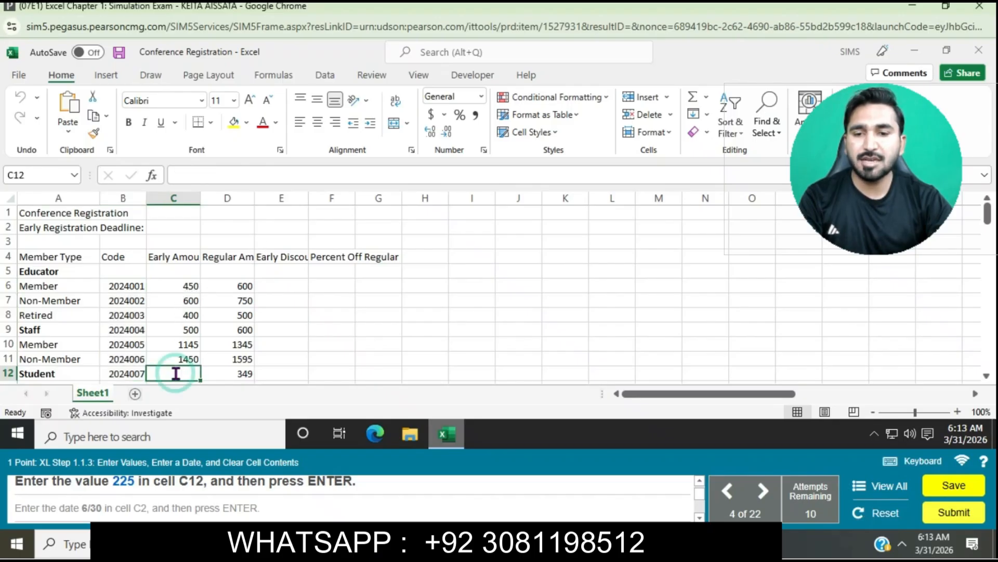
text(225)
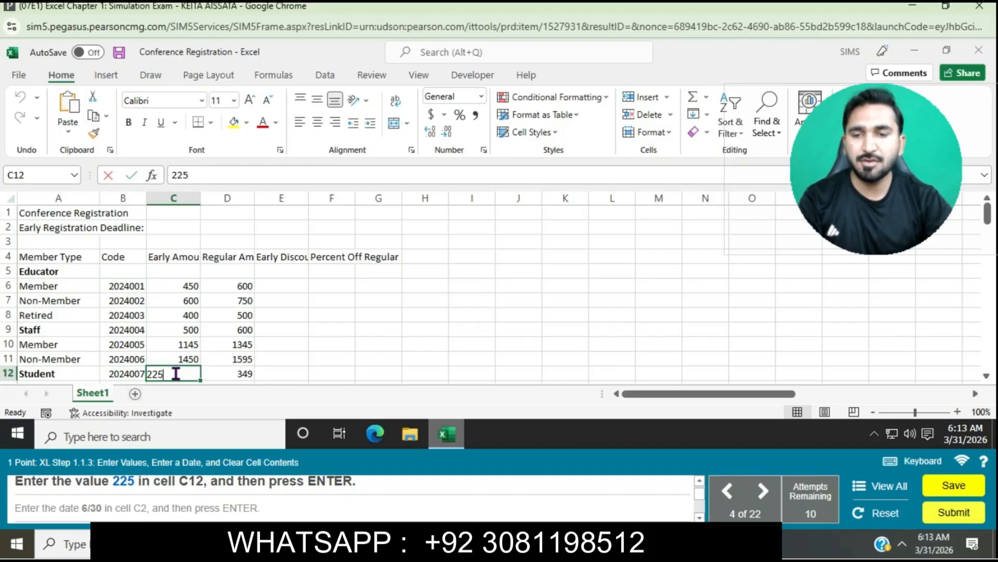
key(Return)
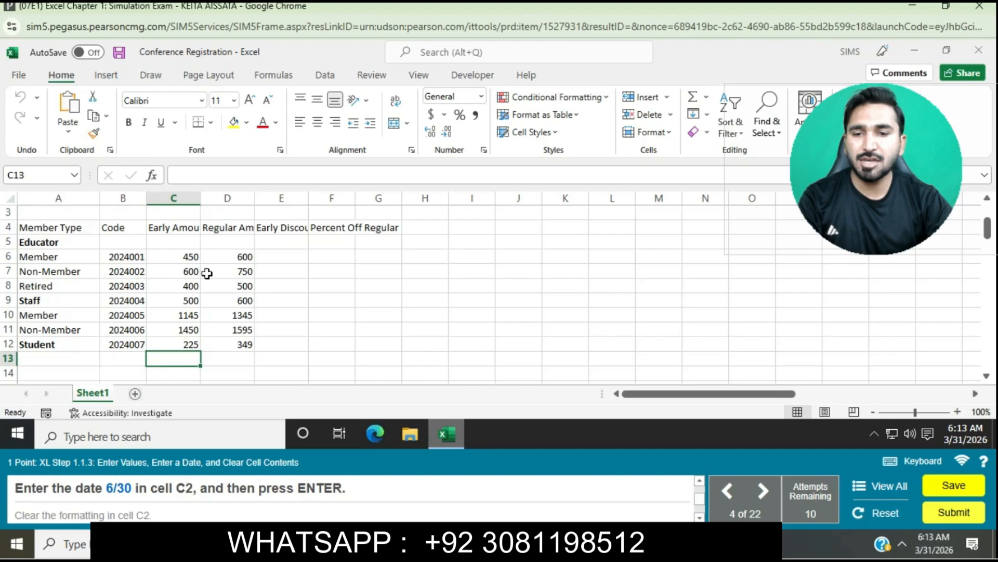
Step: Enter the date 6/30 in cell C2 as the early registration deadline
scroll(207, 273, up, 1)
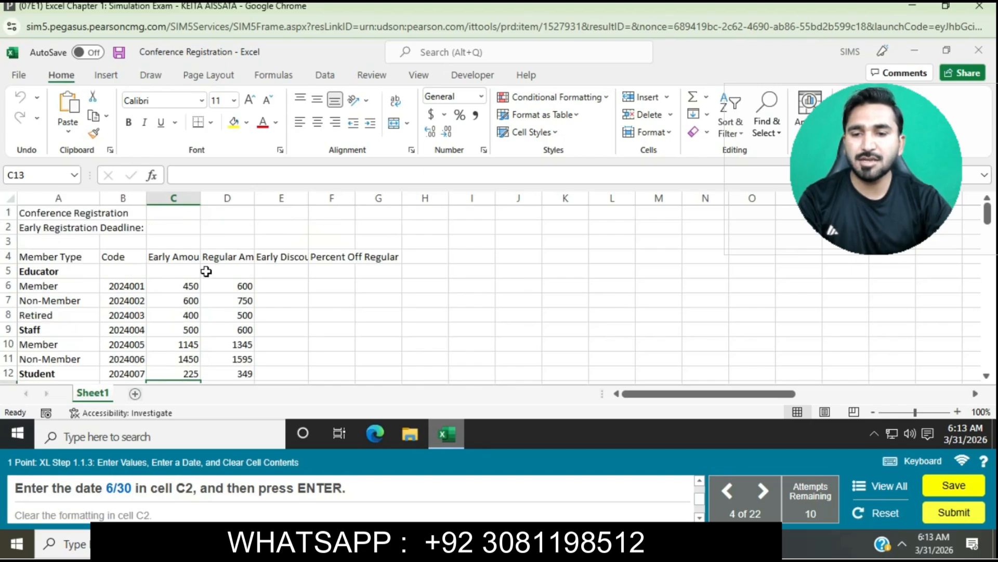
click(173, 229)
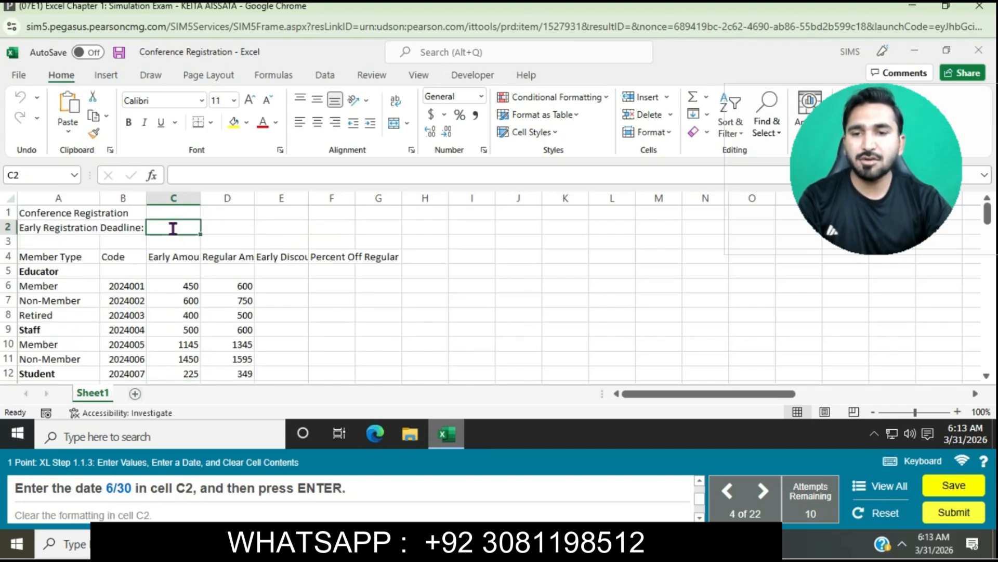
text(6/30)
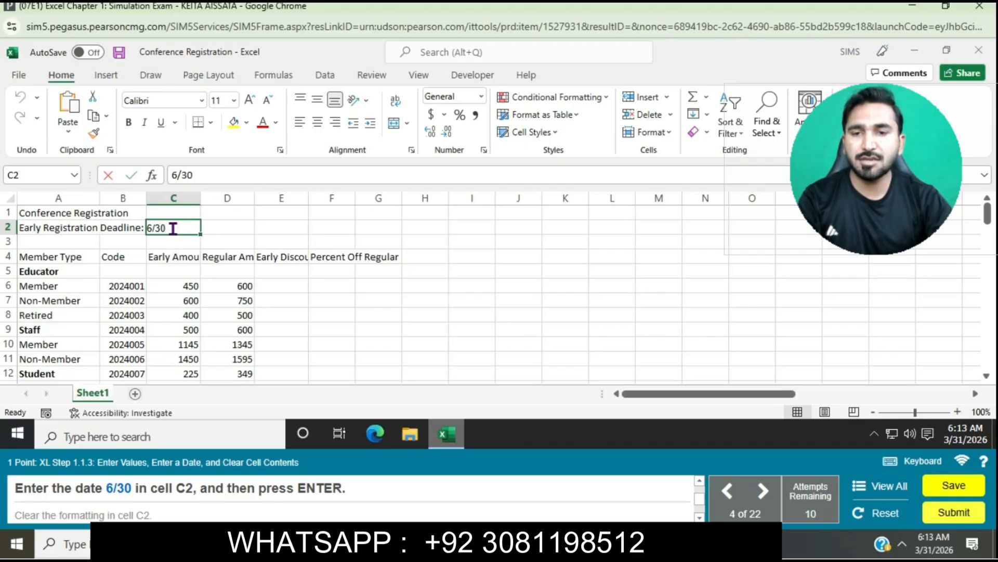
key(Return)
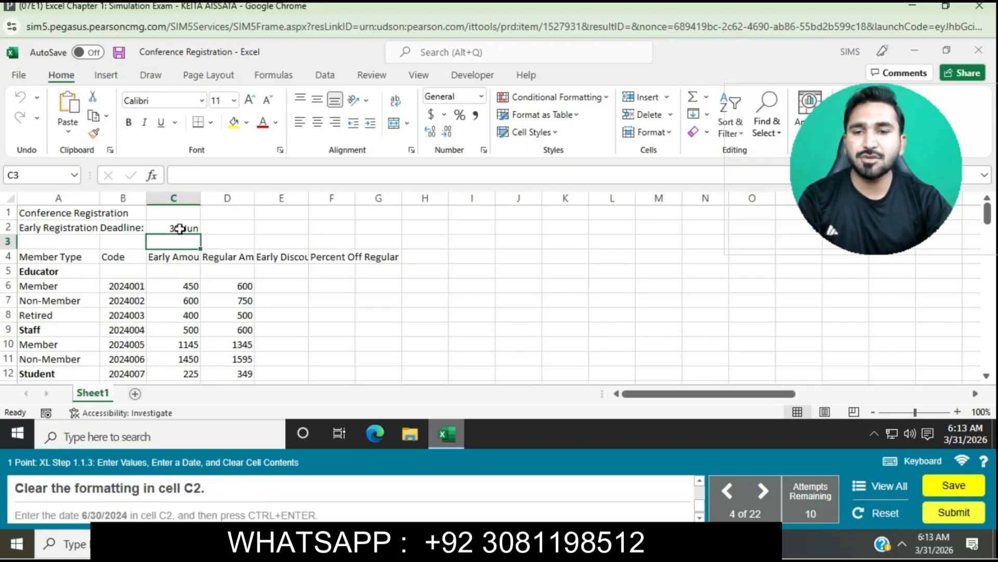
Step: Clear only the formatting of the deadline date in cell C2
click(179, 228)
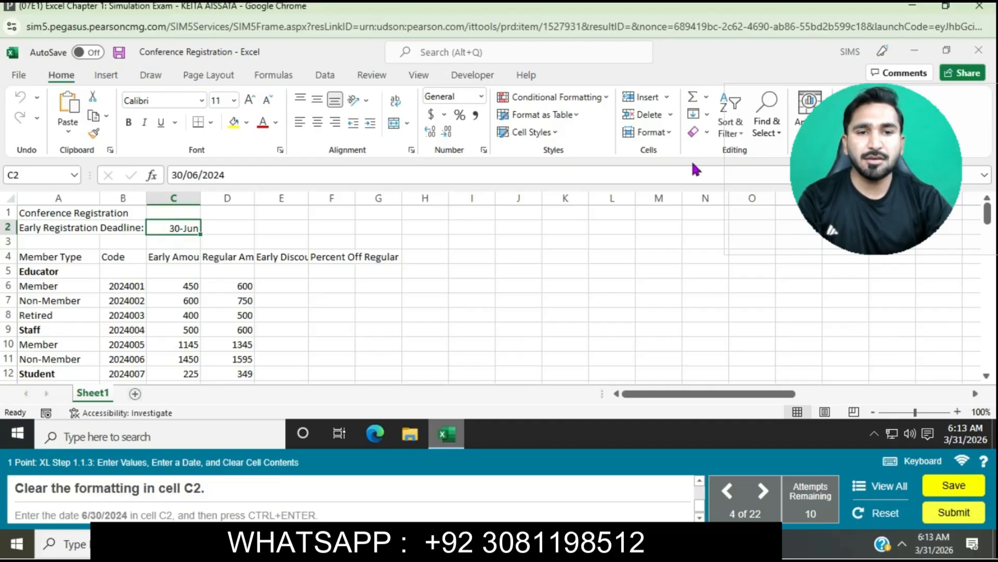
click(708, 133)
click(717, 169)
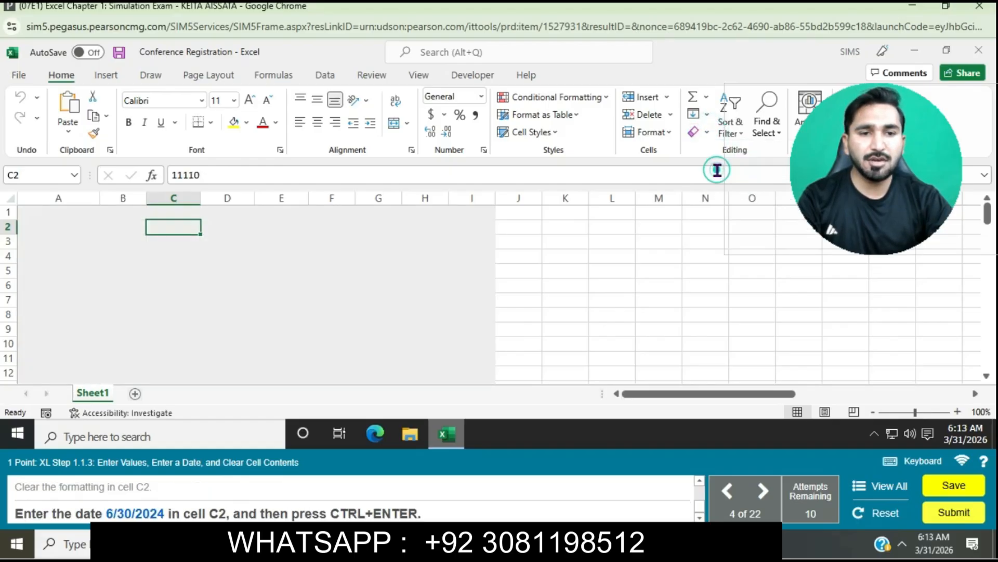
Step: Replace the contents of cell C2 with the full date 6/30/2024
click(214, 178)
key(BackSpace)
key(BackSpace)
key(BackSpace)
key(BackSpace)
key(BackSpace)
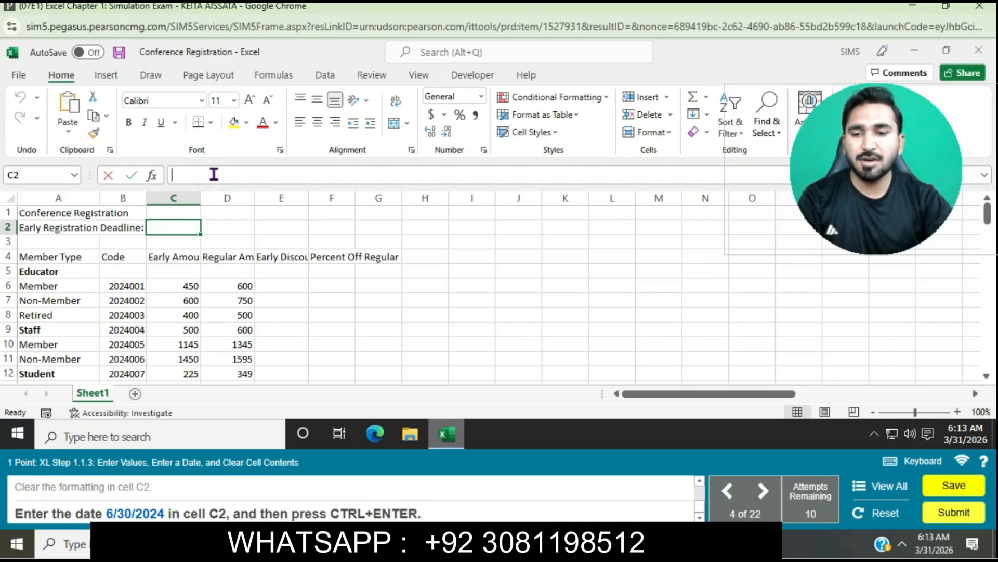
text(6)
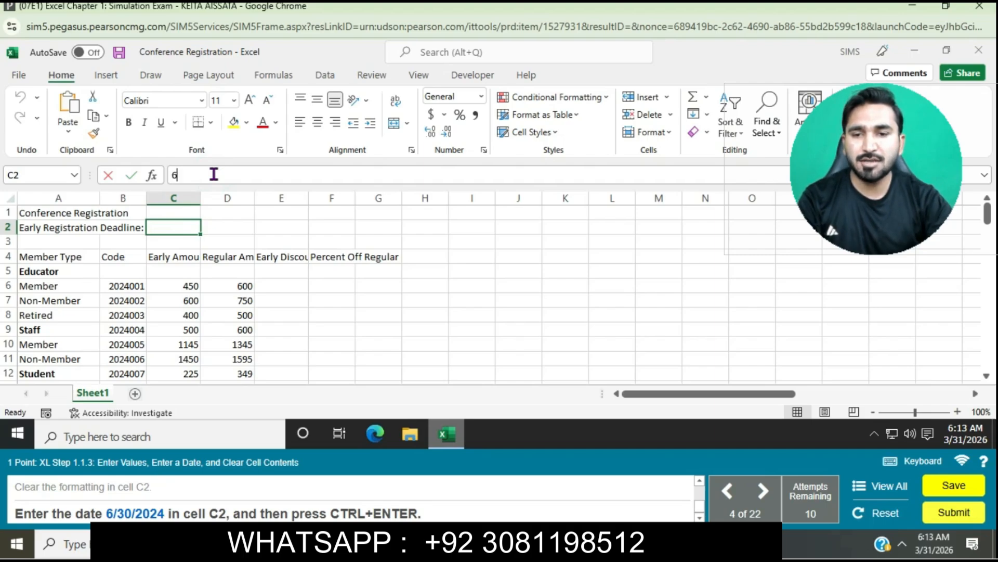
text(/30/)
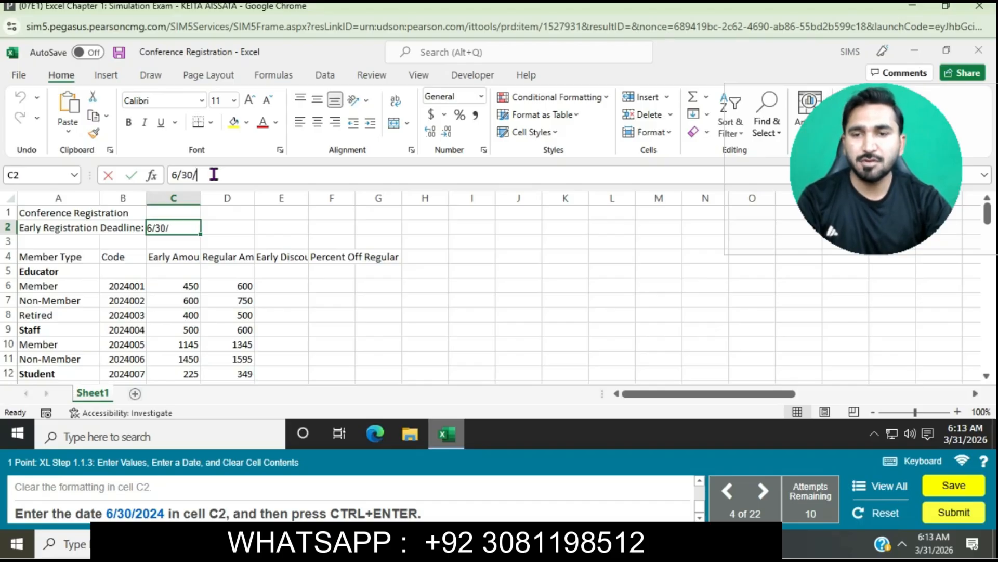
text(2024)
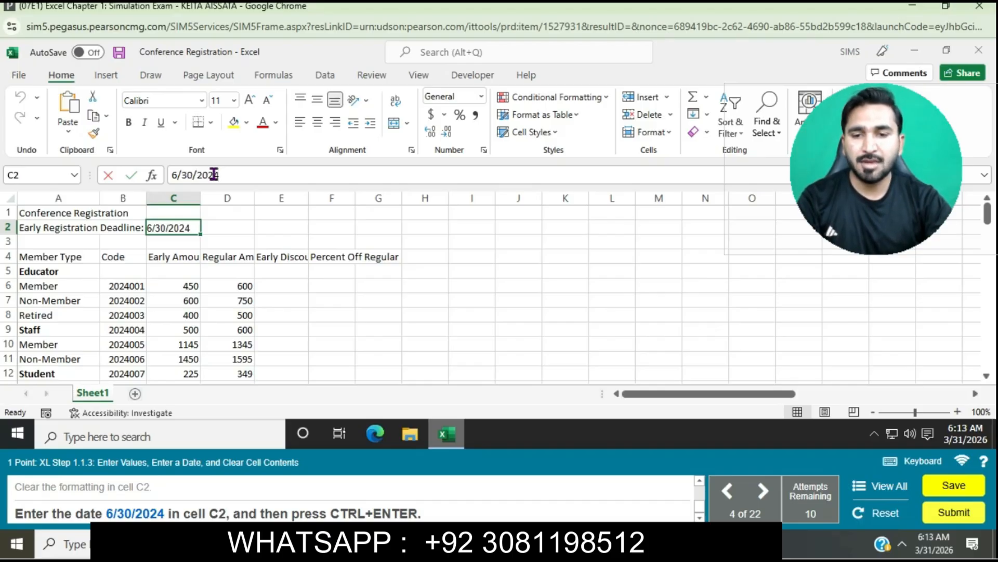
key(Return)
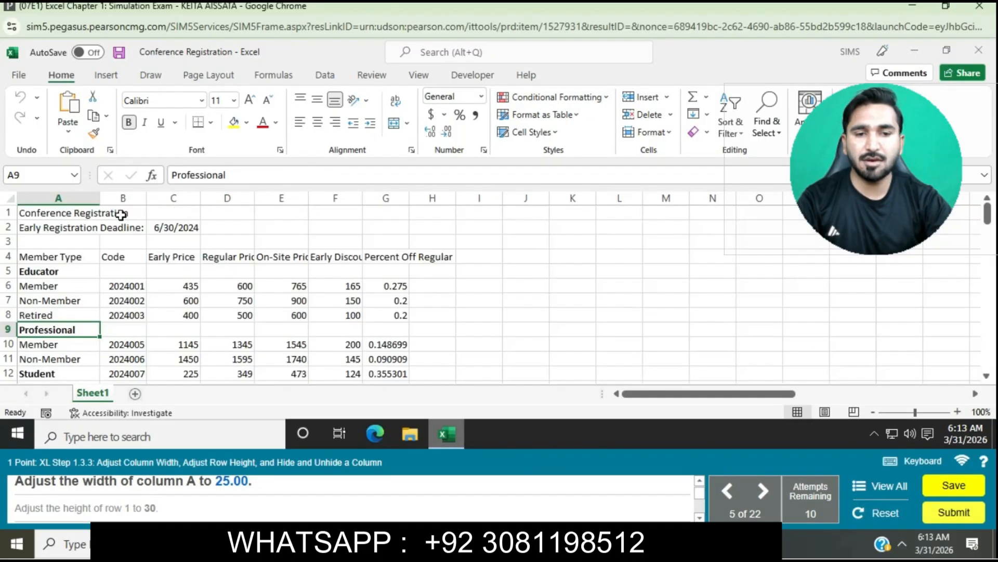
Step: Set the width of column A to 25
click(79, 198)
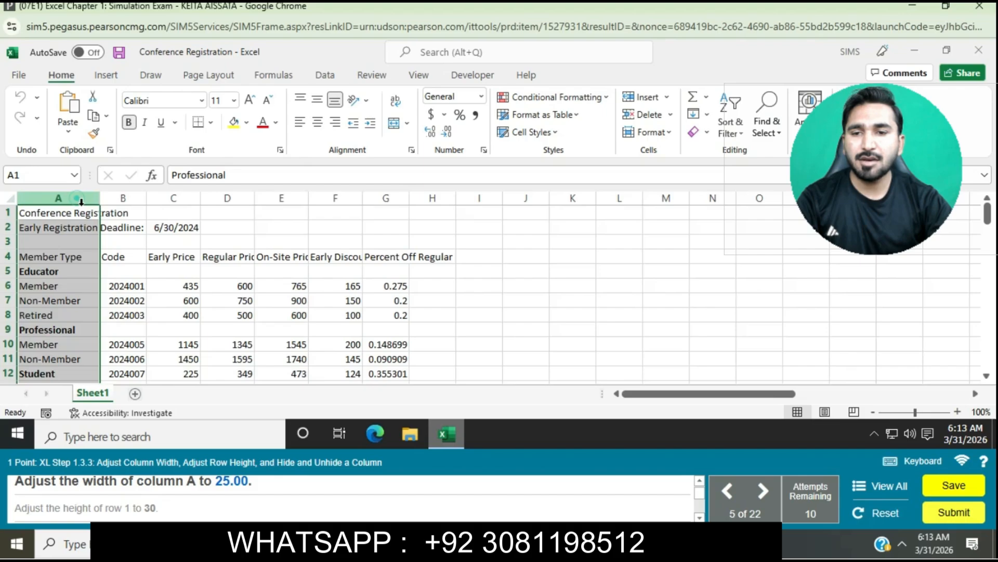
right_click(80, 202)
click(148, 381)
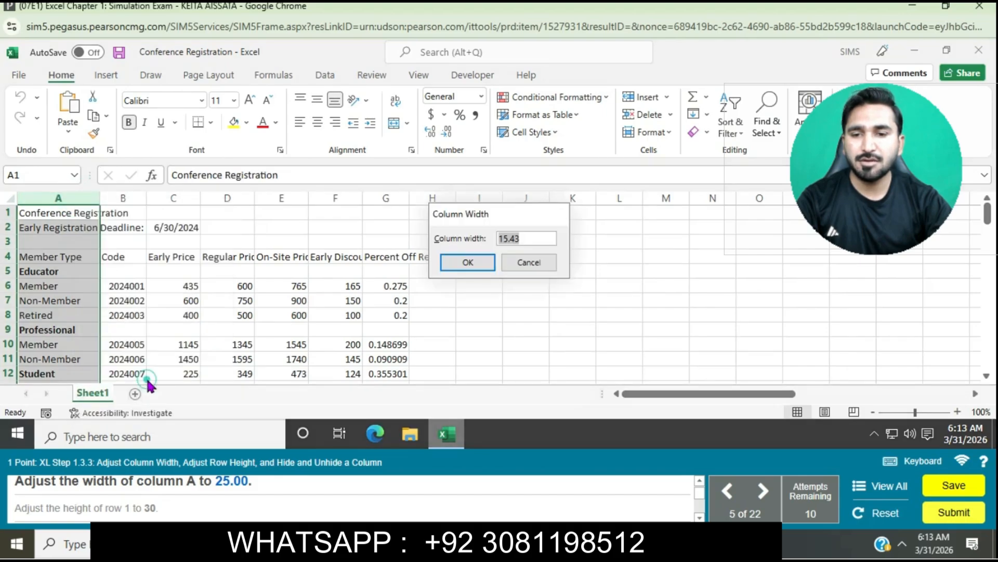
text(25)
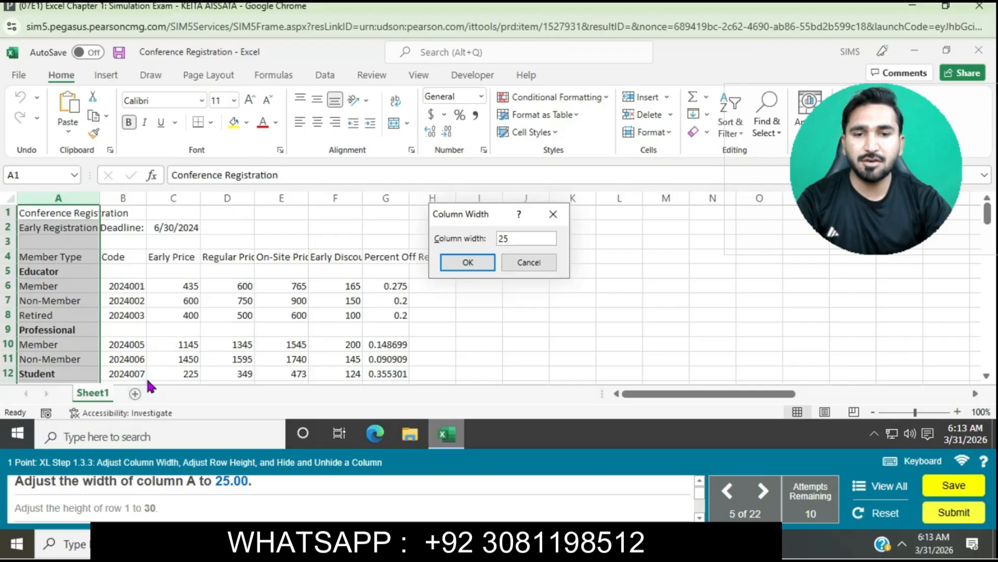
click(467, 262)
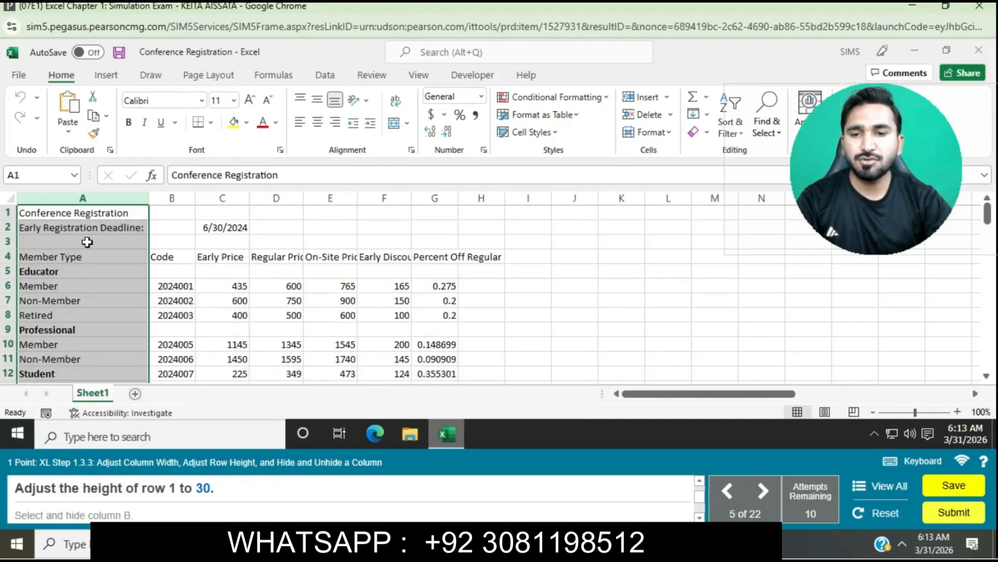
Step: Set the height of row 1, the Conference Registration title row, to 30
click(8, 212)
right_click(8, 213)
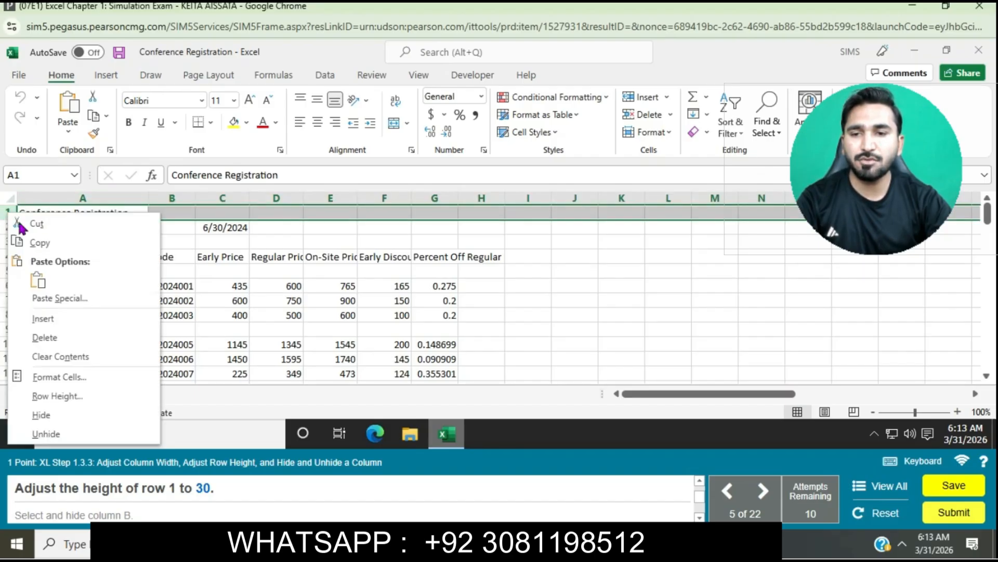
click(69, 398)
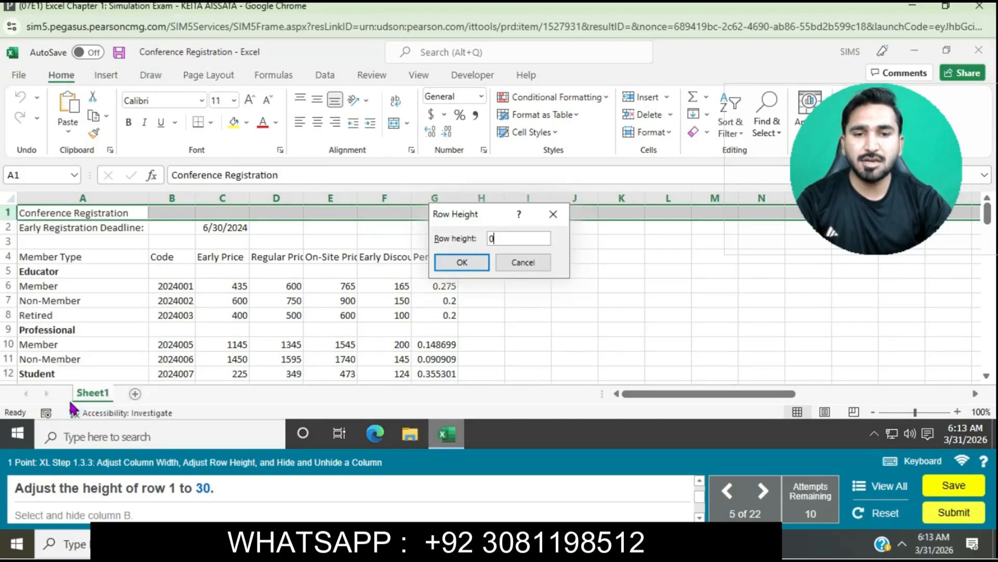
key(BackSpace)
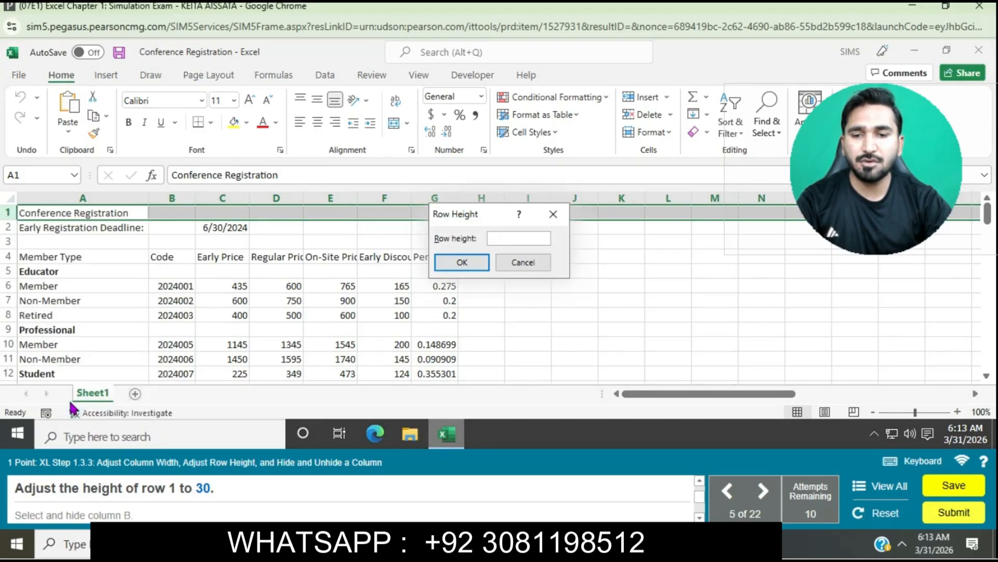
text(30)
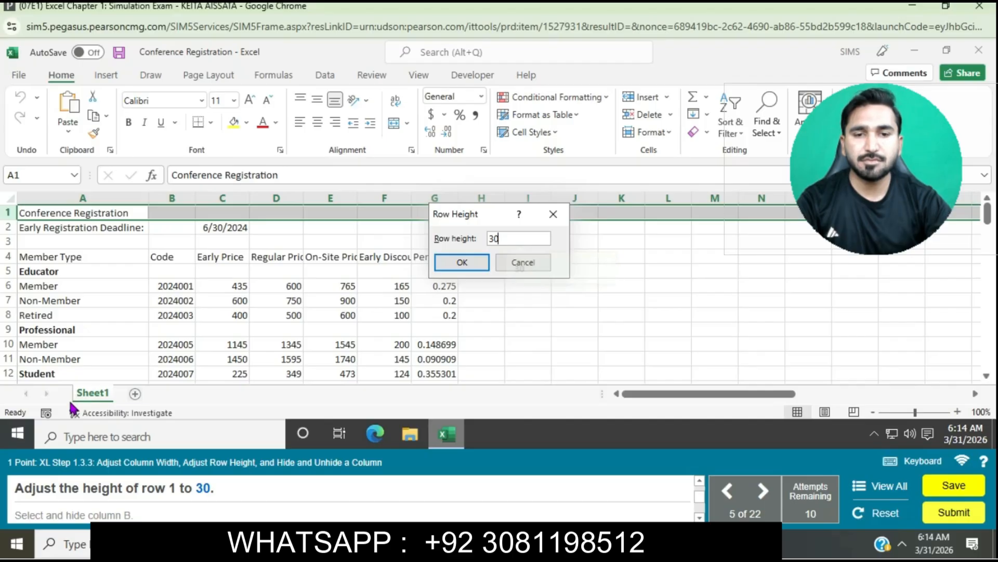
click(462, 263)
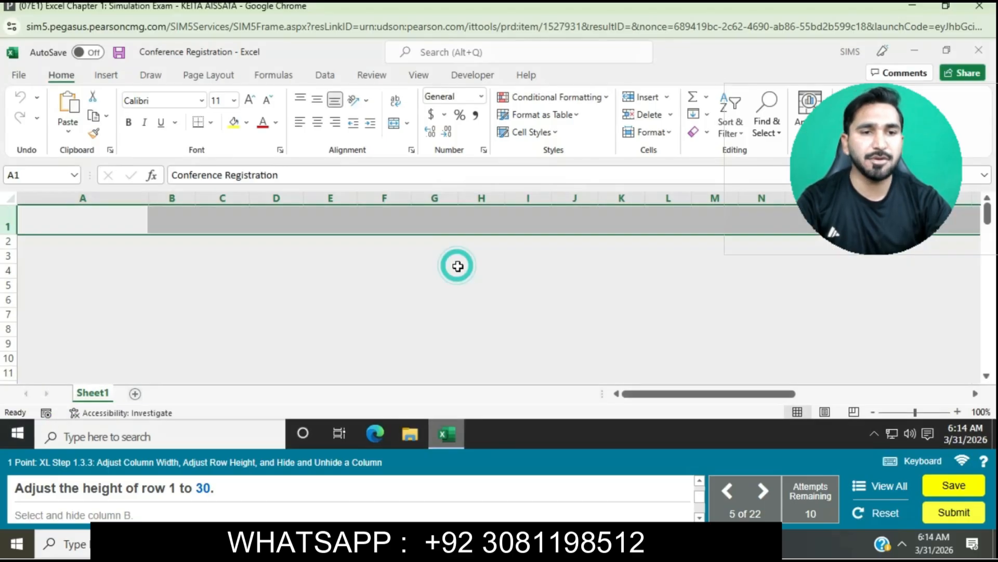
Step: Hide column B with the member codes, and also hide column F with the early discounts
click(176, 199)
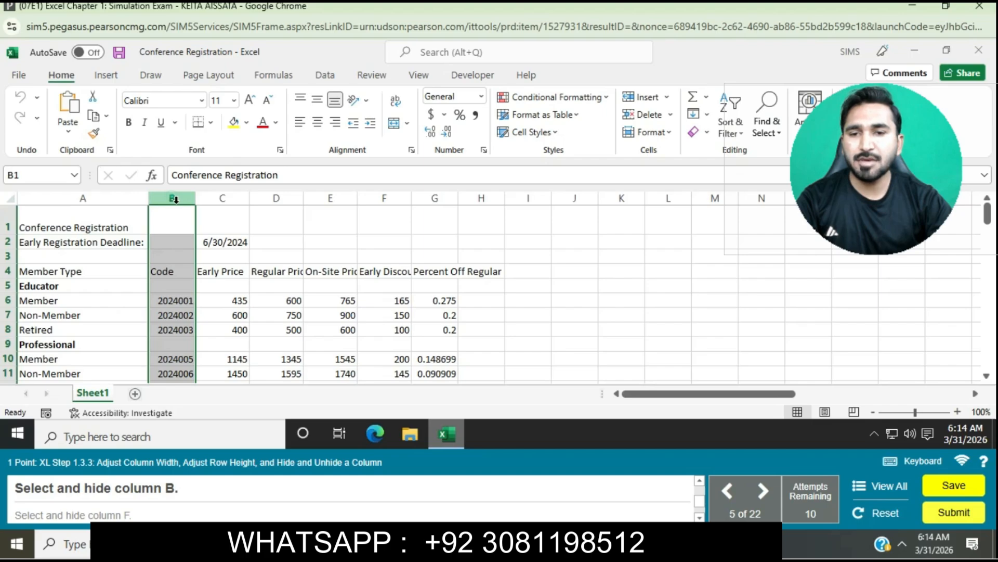
right_click(175, 200)
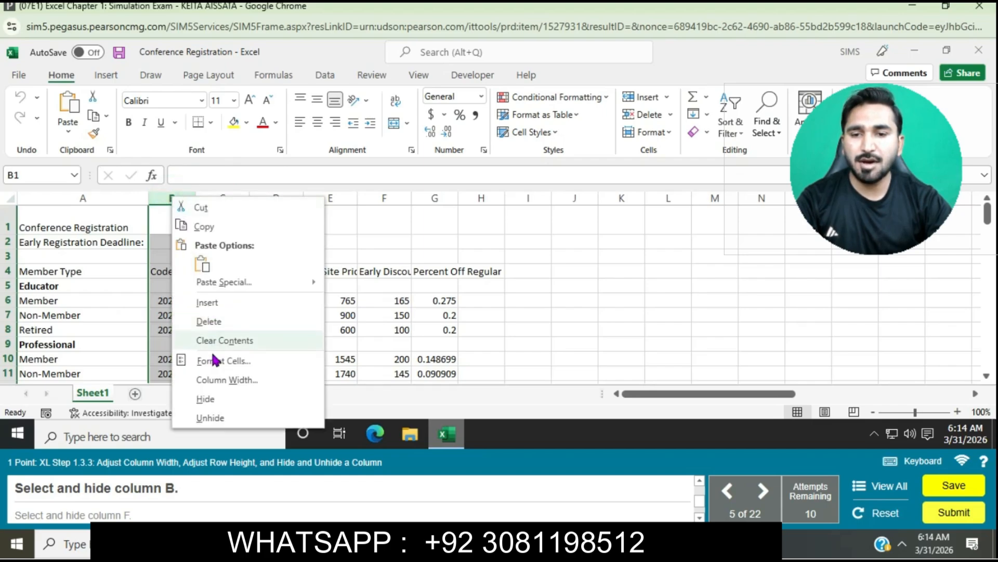
click(208, 399)
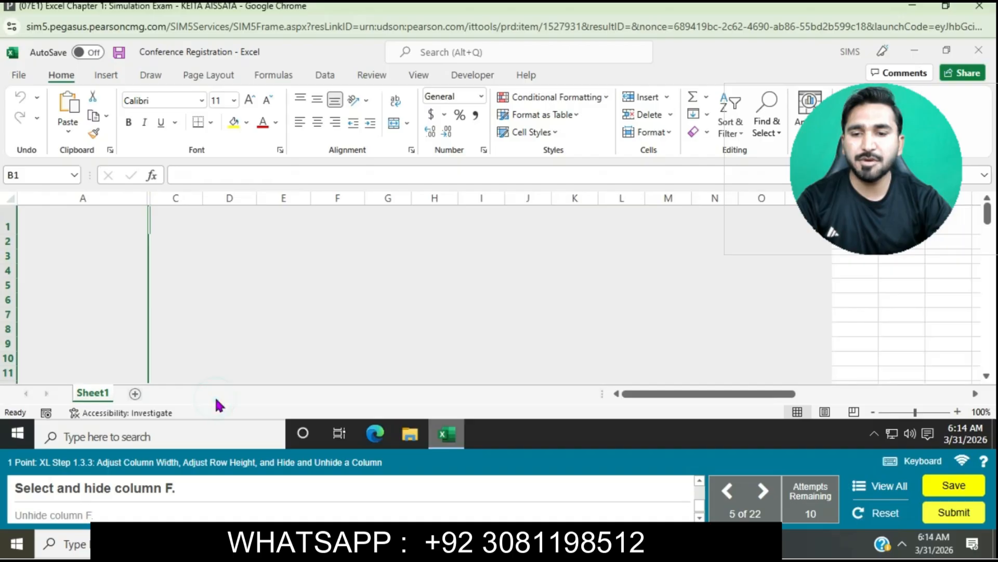
click(335, 198)
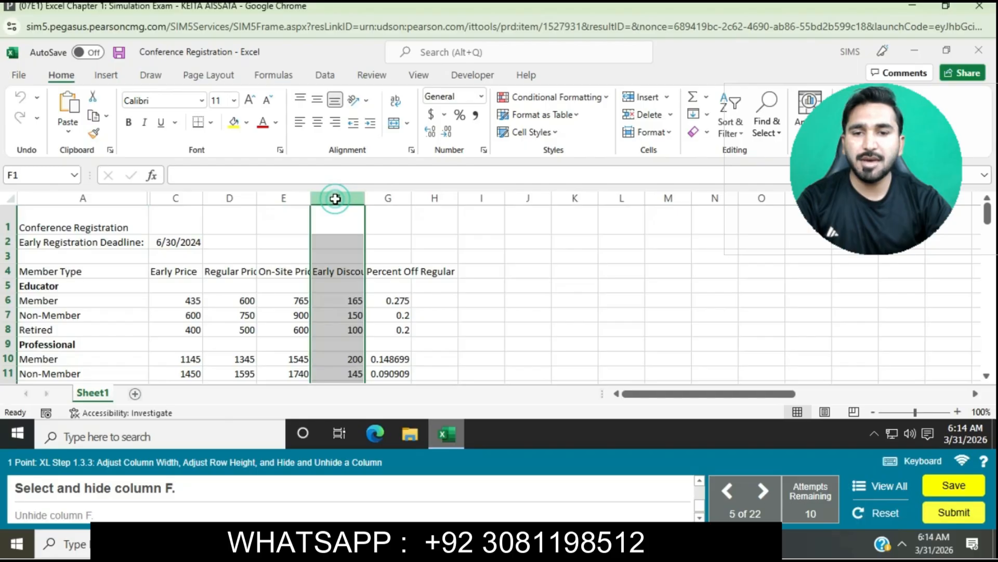
right_click(336, 199)
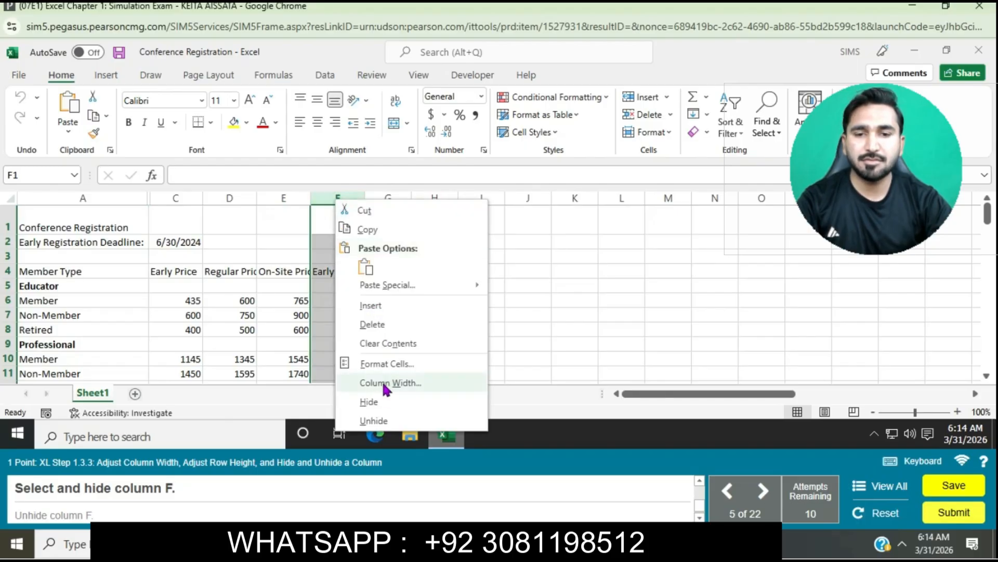
click(381, 401)
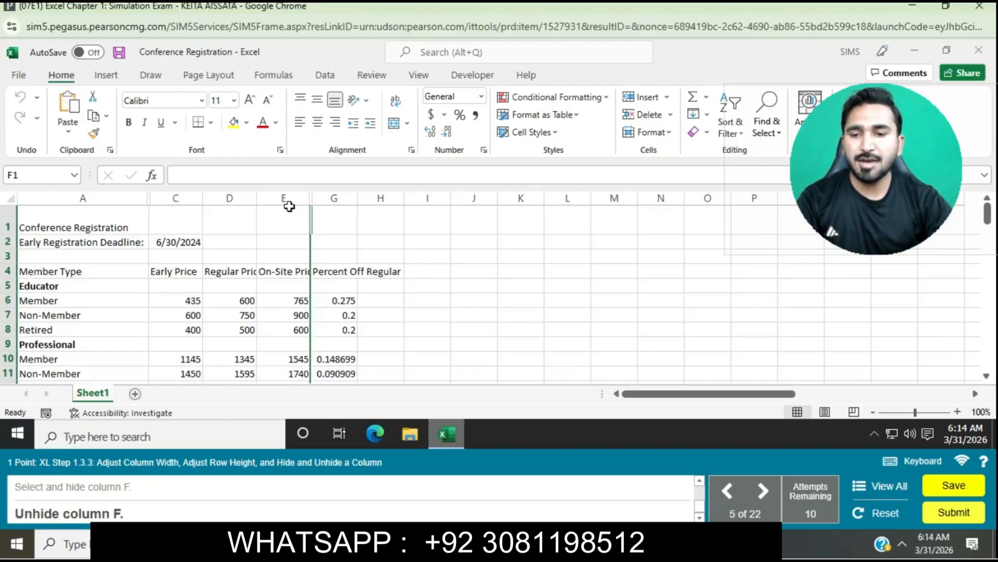
Step: Unhide column F between columns E and G
drag(288, 201, 325, 201)
right_click(323, 203)
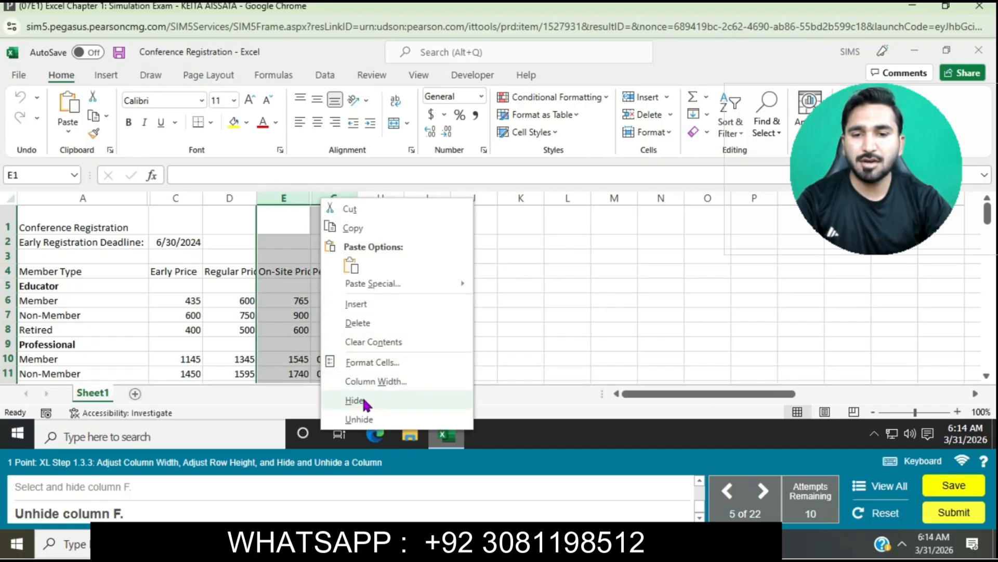
click(364, 419)
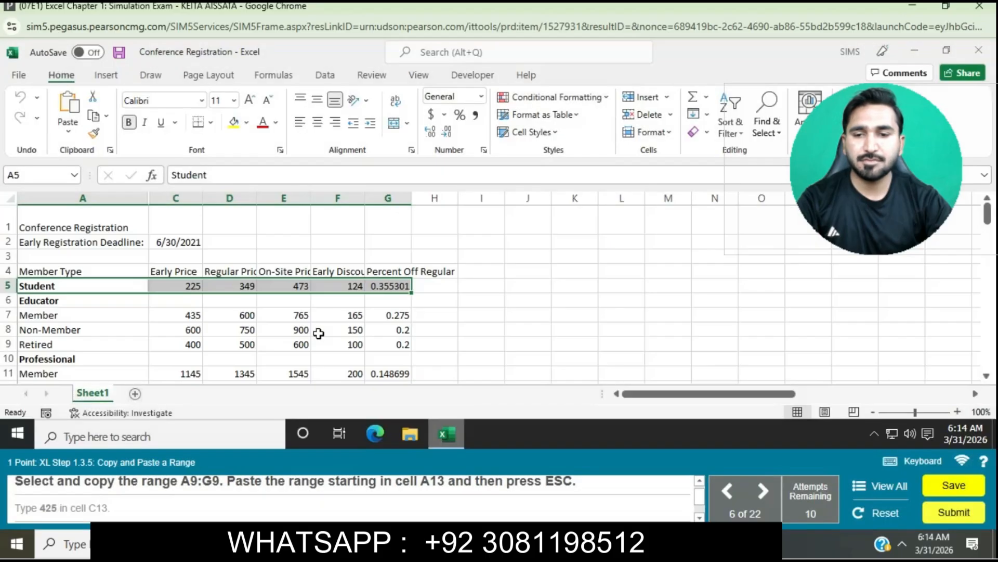
Step: Copy the Retired row range A9:G9, paste it starting in cell A13, and clear the copy marquee
click(102, 345)
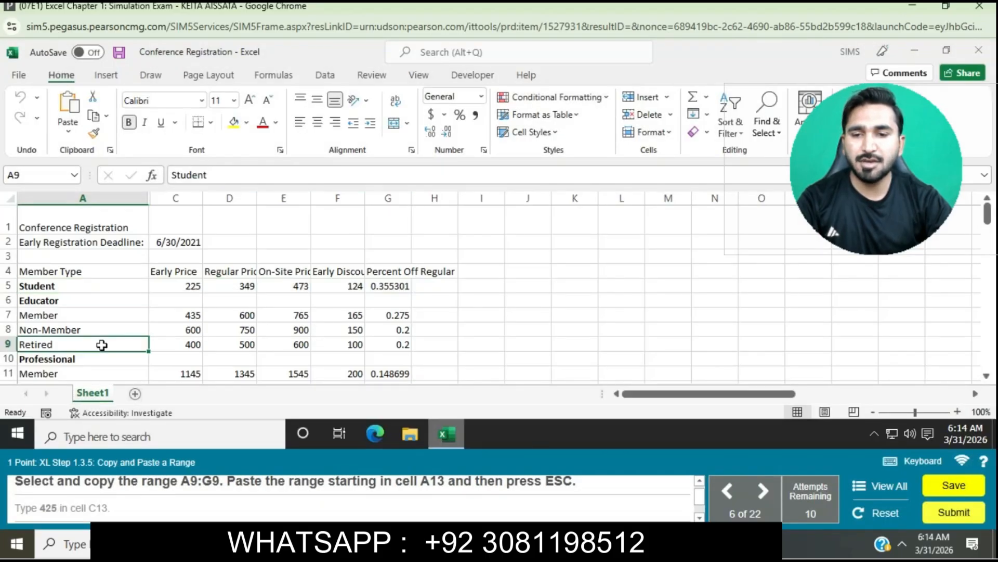
drag(102, 346, 102, 368)
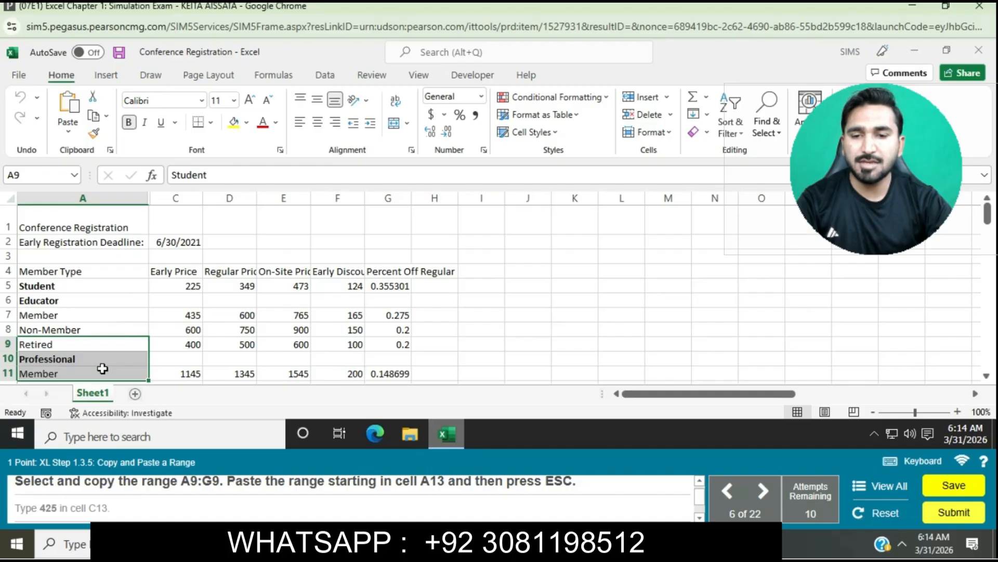
drag(102, 368, 394, 347)
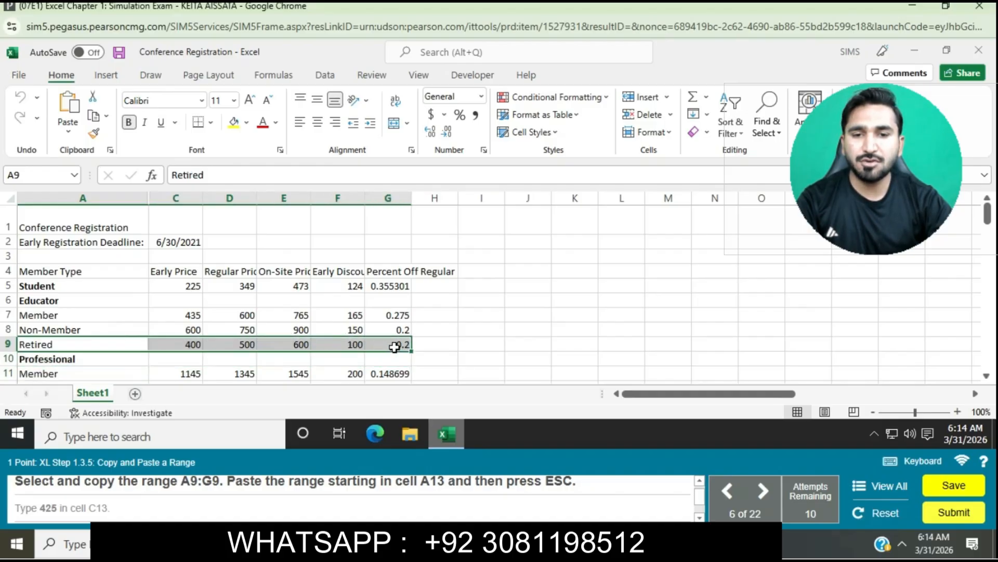
key(ctrl+c)
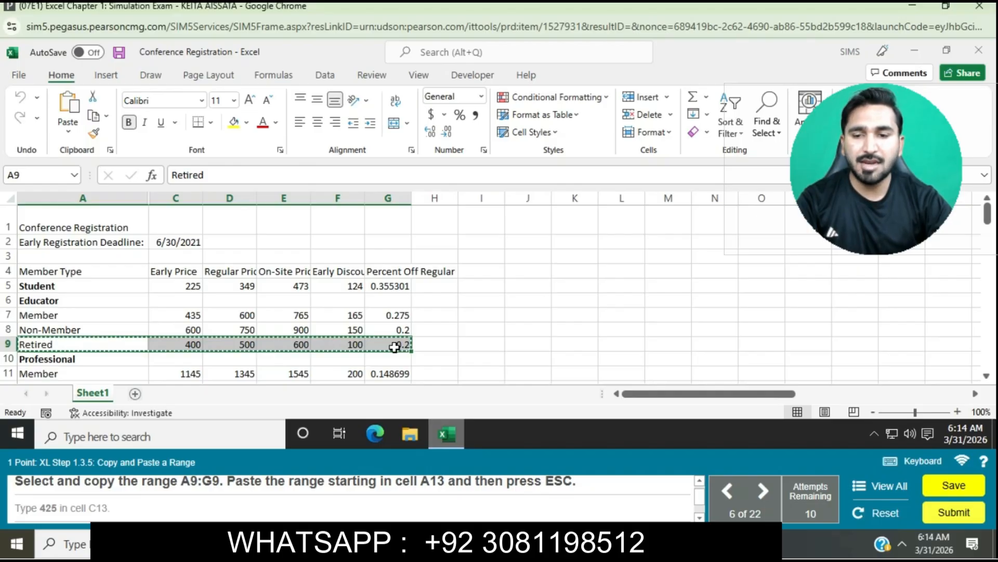
scroll(394, 347, down, 4)
scroll(395, 348, up, 2)
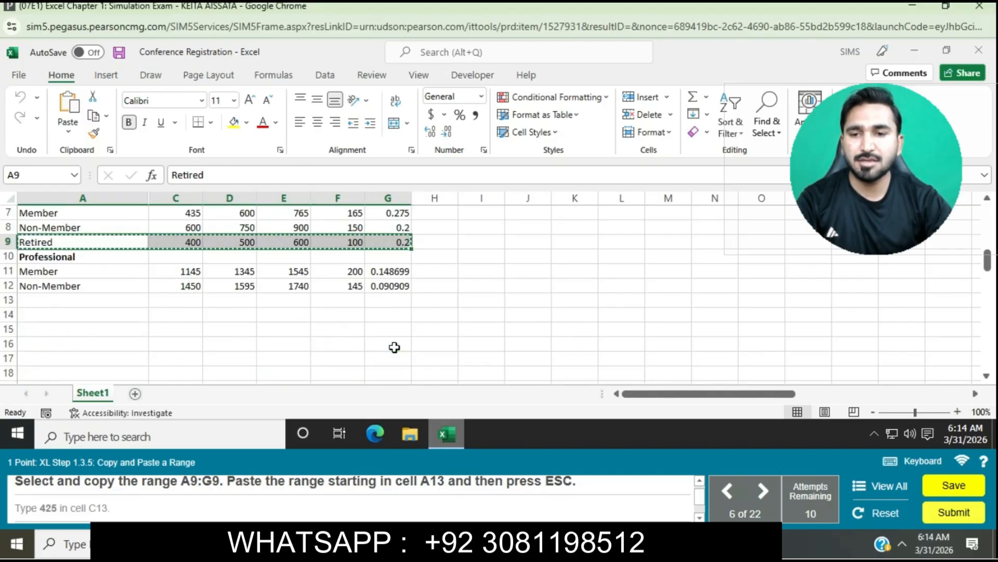
click(126, 299)
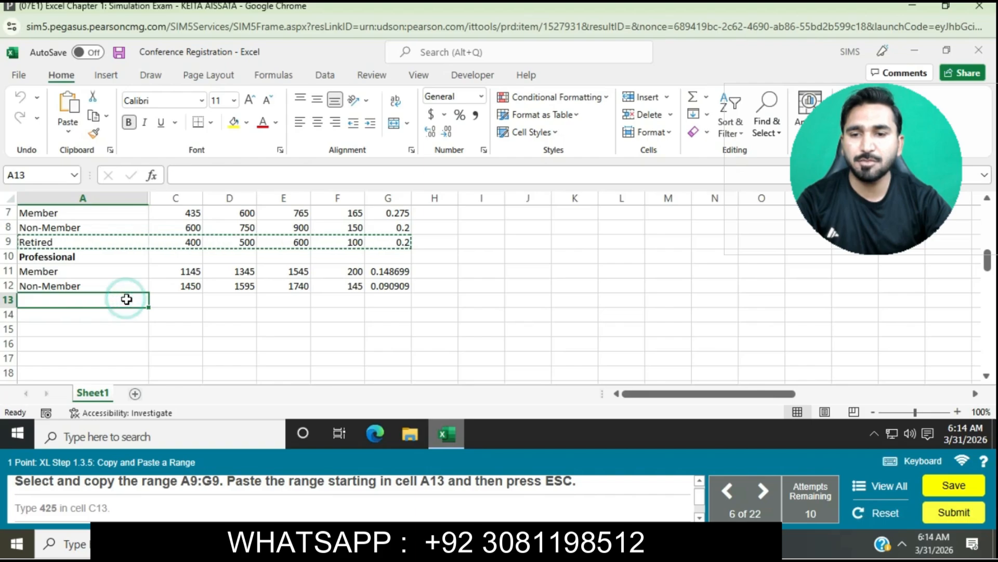
key(ctrl+v)
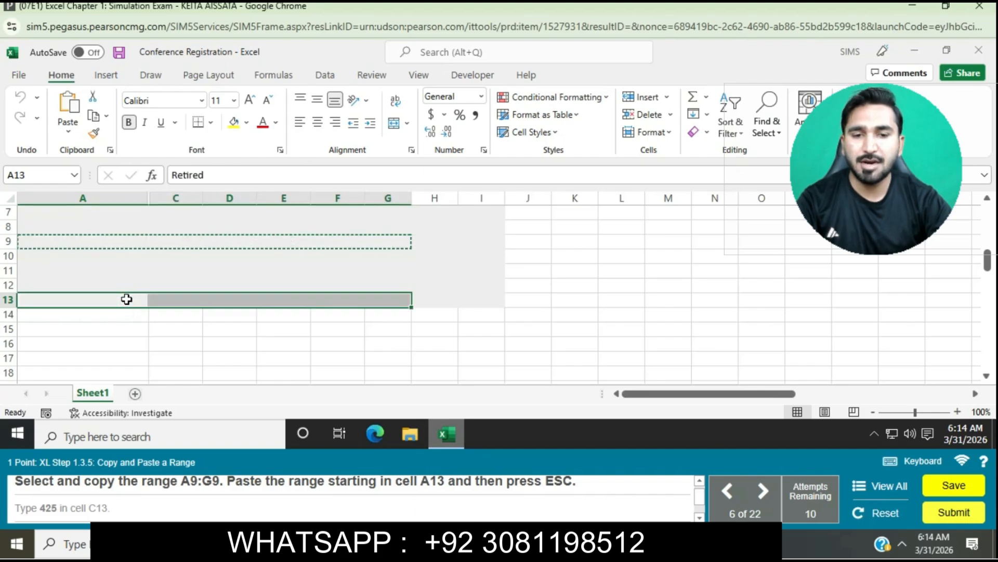
key(Escape)
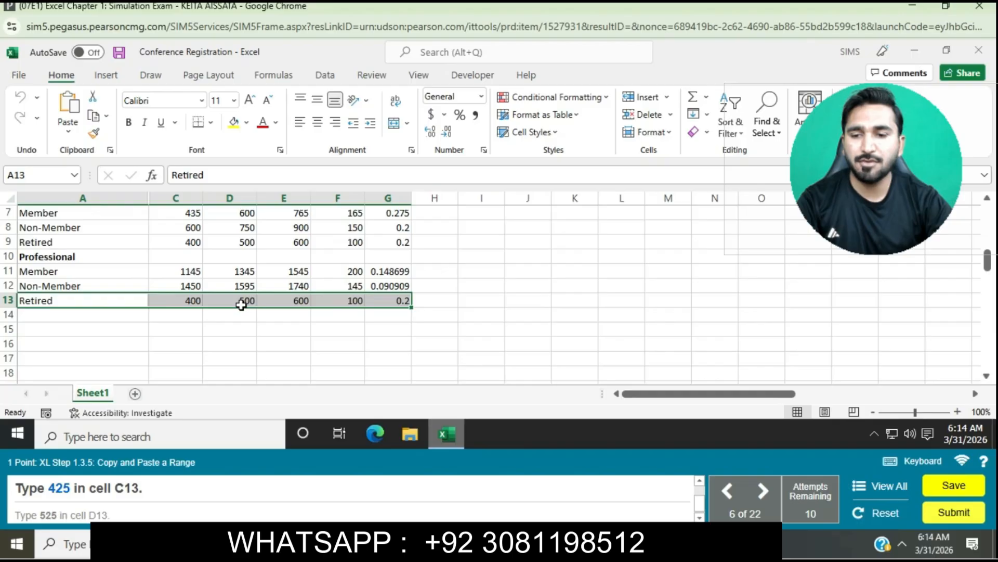
Step: Change the early price of the Professional Retired row in cell C13 to 425
click(192, 299)
click(196, 174)
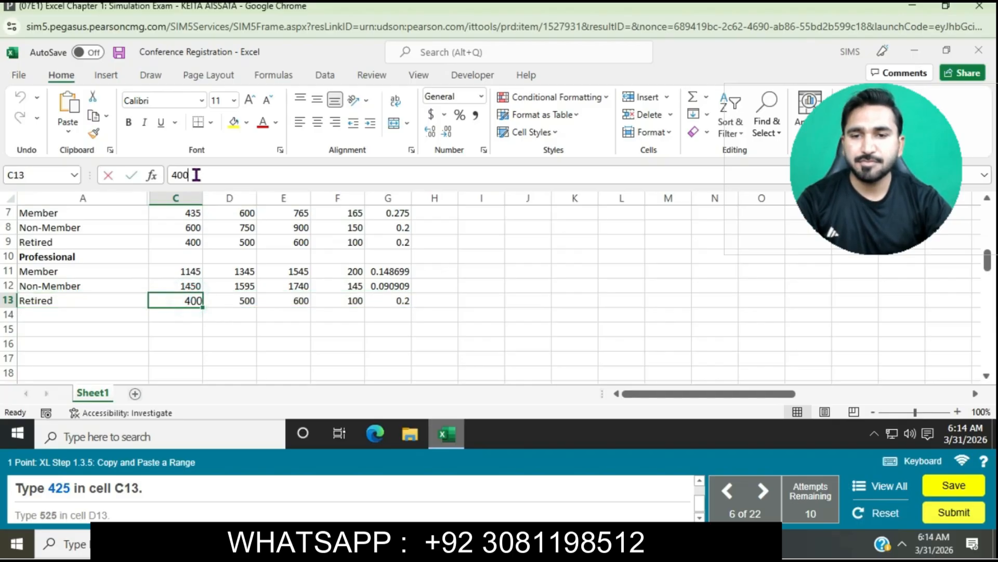
key(BackSpace)
key(BackSpace)
text(25)
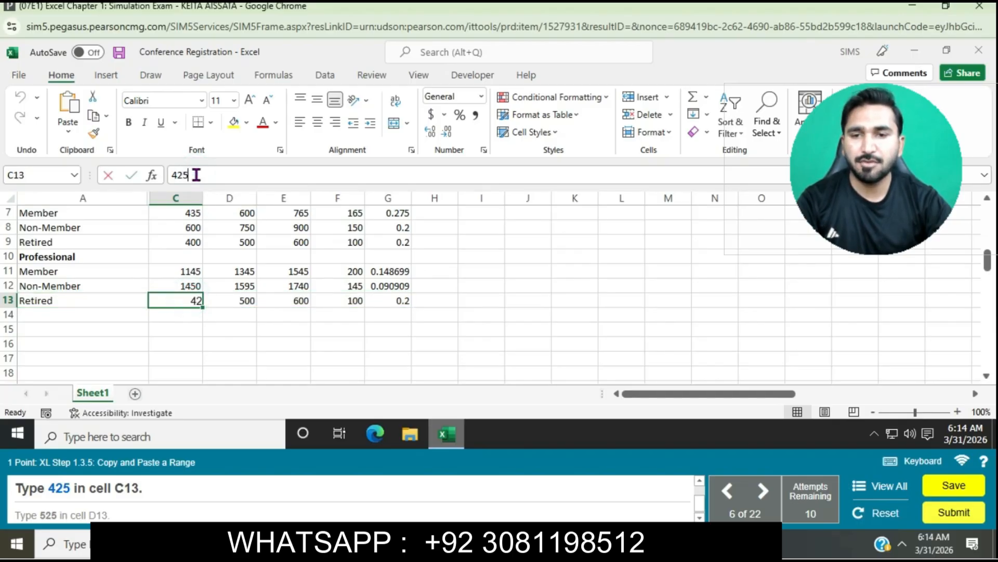
key(Return)
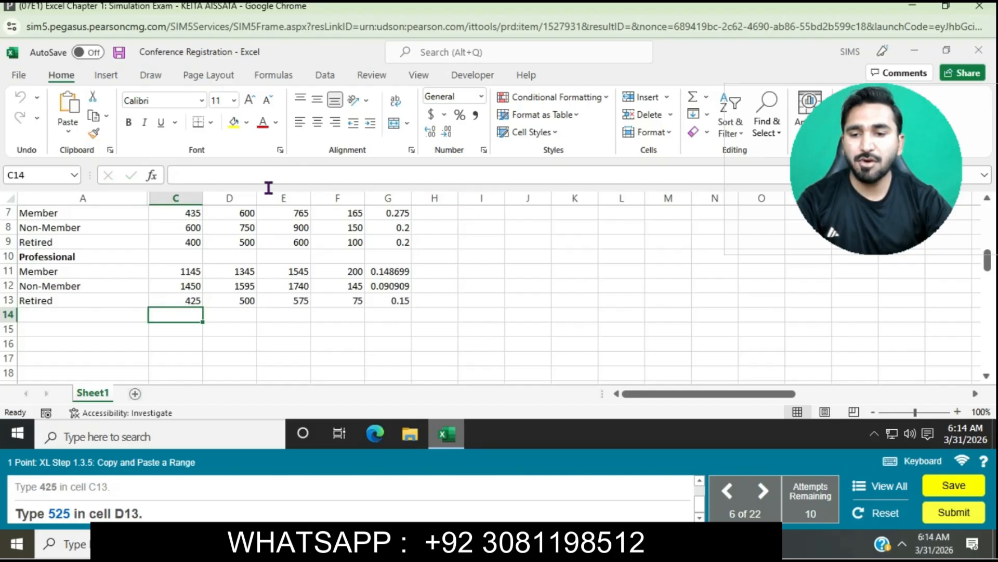
Step: Change the regular price of the Professional Retired row in cell D13 to 525
click(235, 298)
click(224, 180)
key(BackSpace)
key(BackSpace)
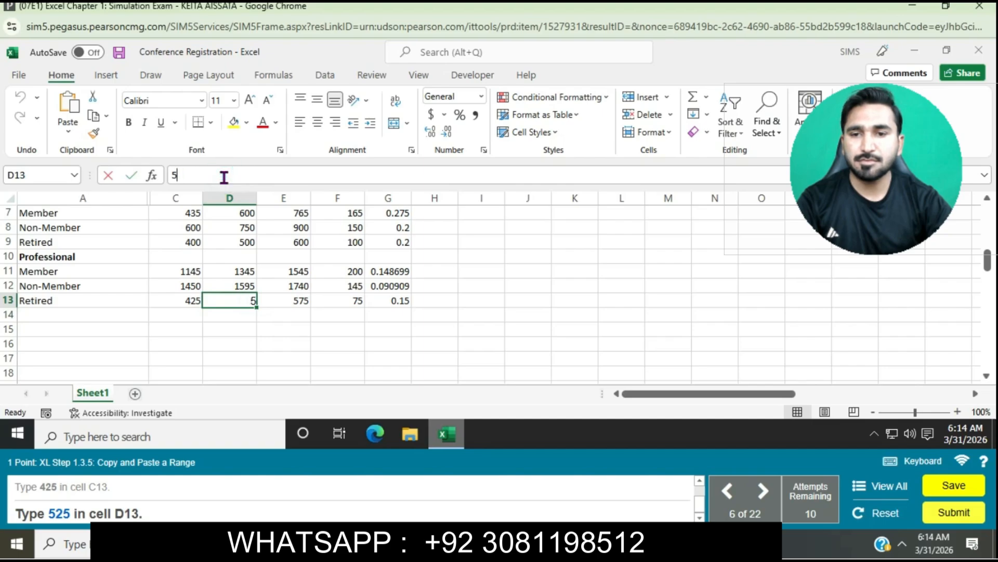
text(25)
key(Return)
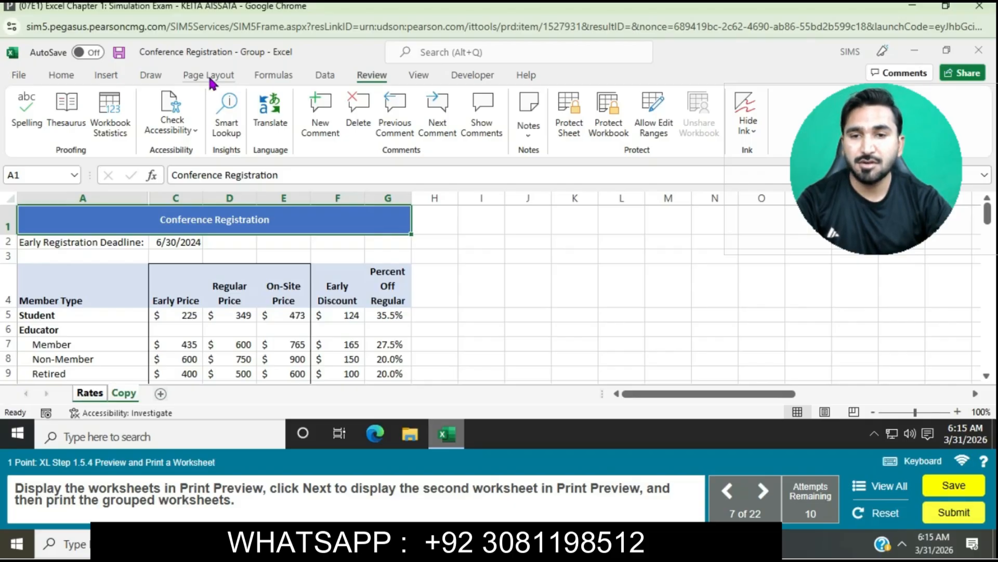
Step: Display the grouped worksheets in Print Preview, advance to the second worksheet, and print them
click(418, 75)
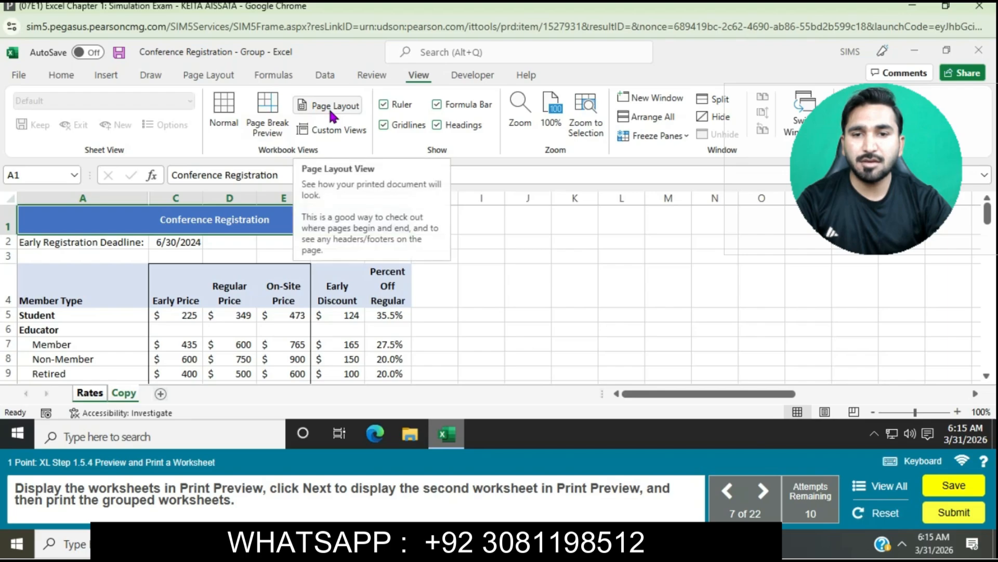
click(26, 77)
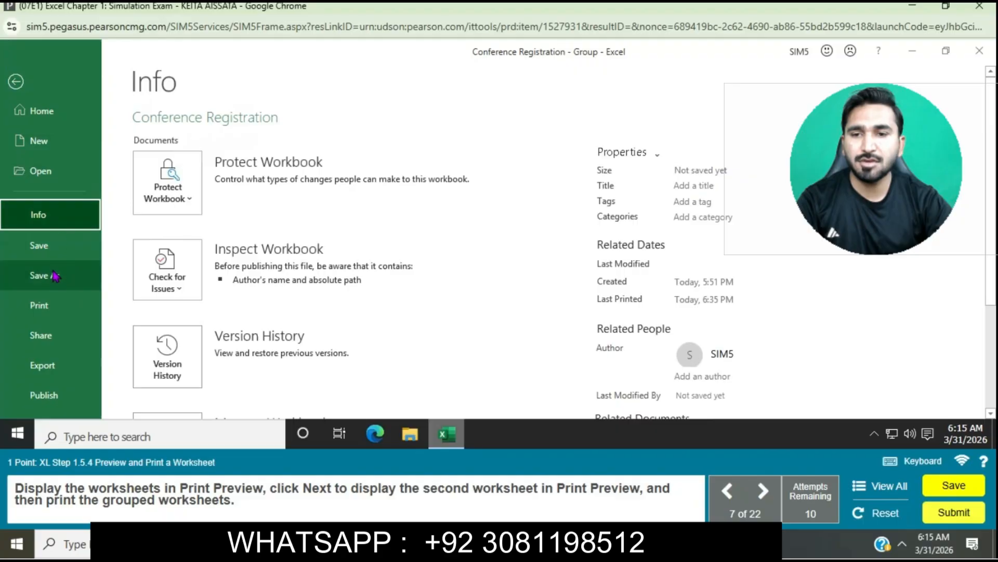
click(56, 299)
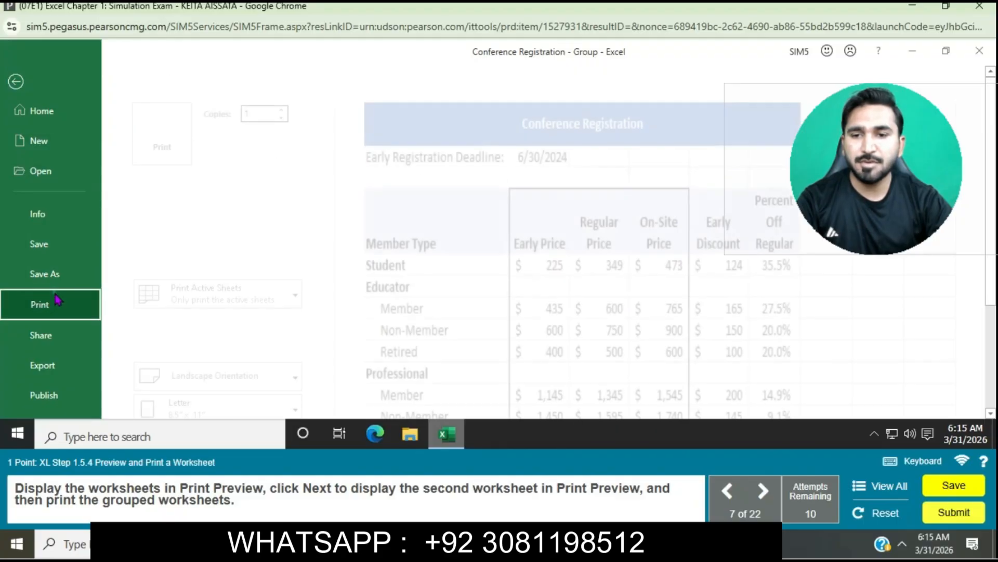
scroll(393, 333, down, 3)
click(423, 348)
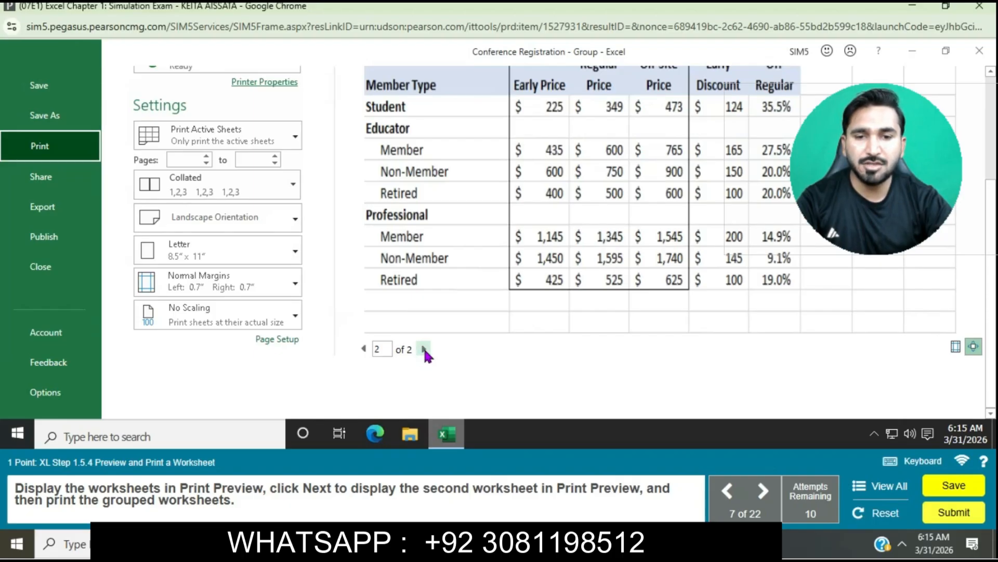
scroll(276, 258, up, 3)
click(162, 133)
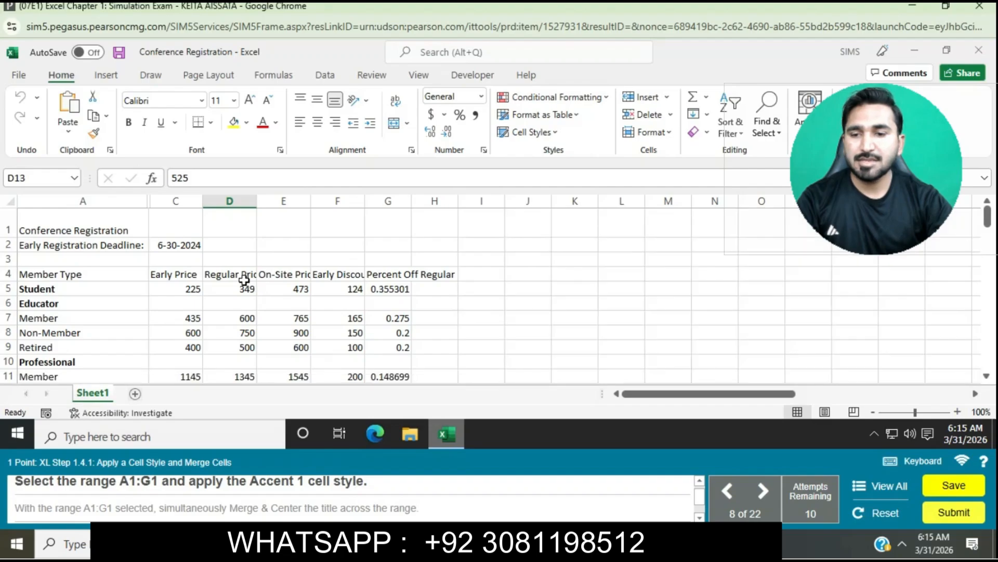
Step: Apply the Accent1 cell style to the title range A1:G1
drag(79, 217, 264, 224)
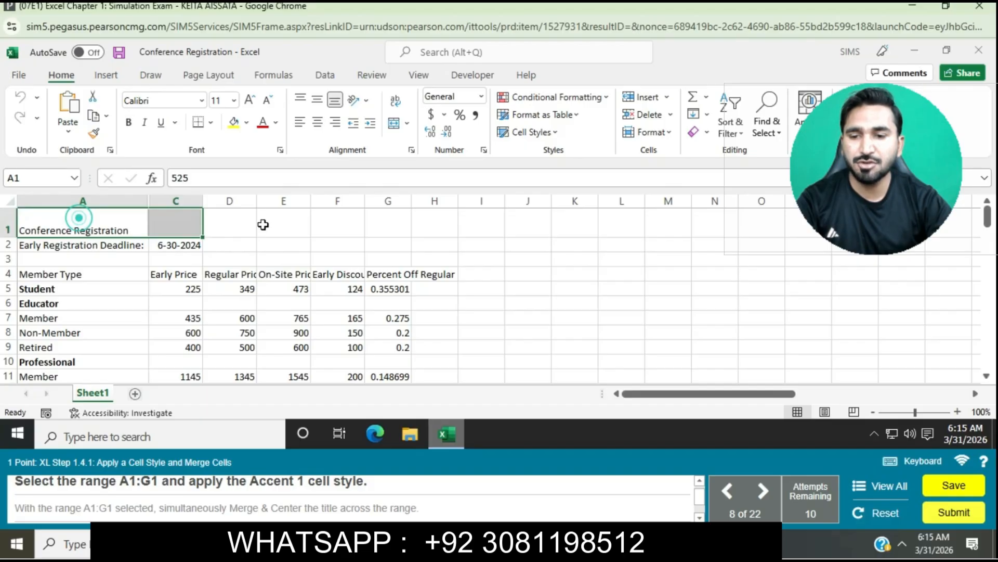
drag(263, 225, 376, 220)
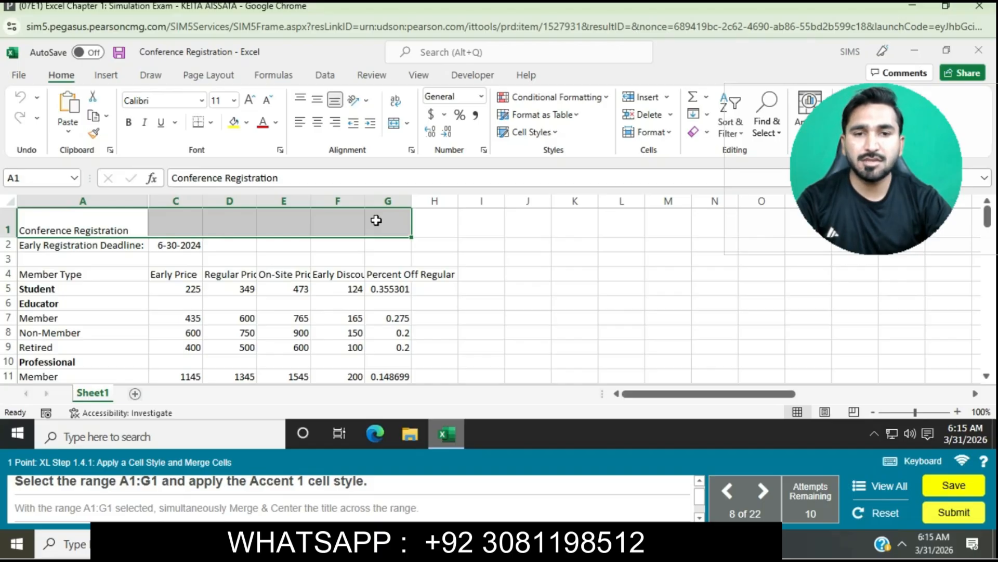
click(554, 133)
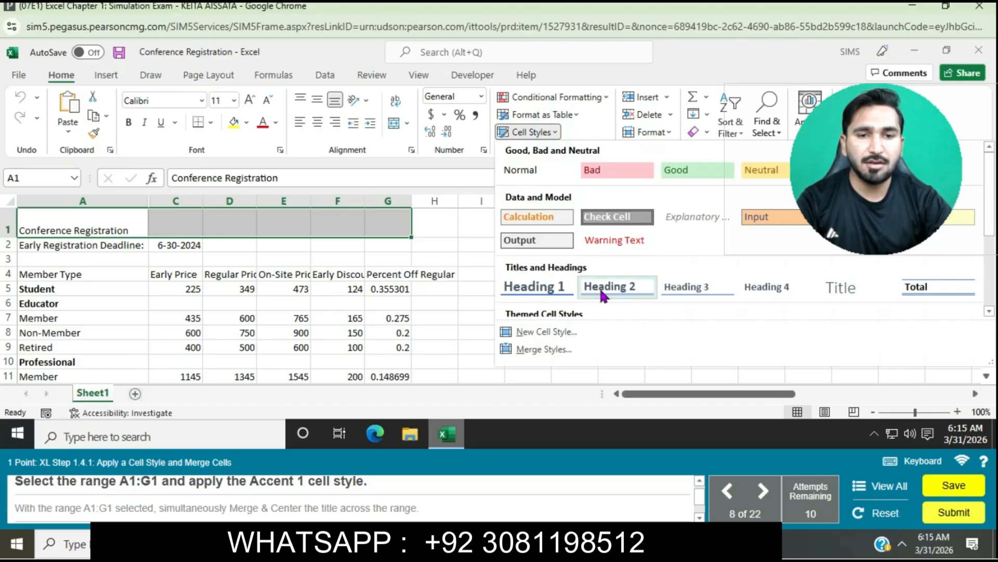
scroll(602, 291, down, 1)
scroll(605, 301, down, 2)
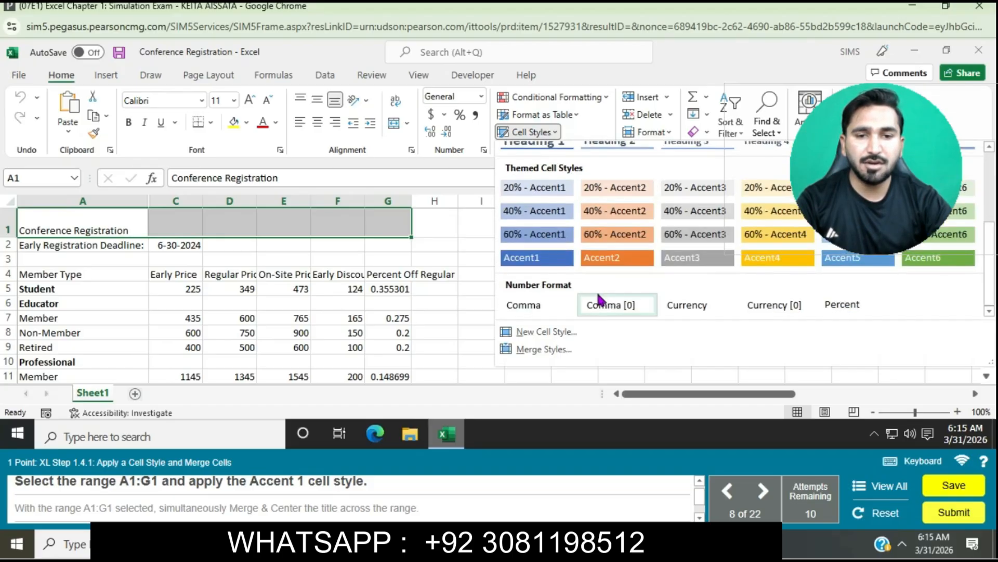
click(543, 263)
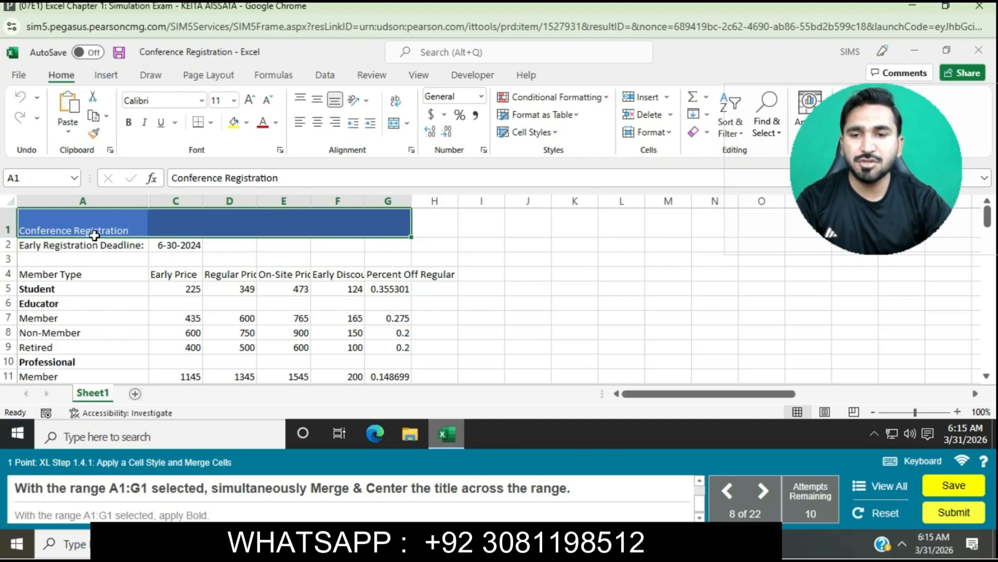
Step: Merge and center the title across A1:G1 and make it bold
click(408, 123)
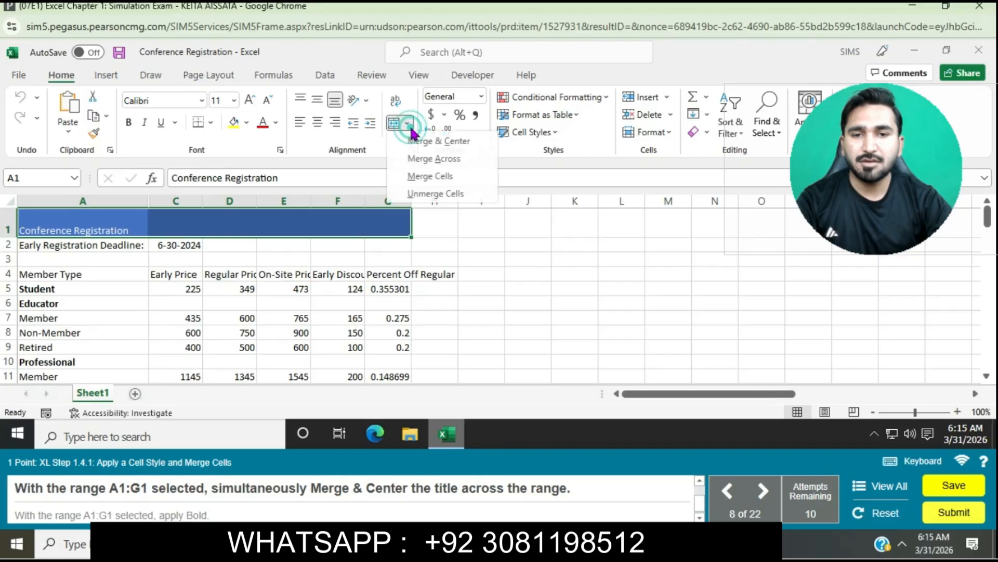
click(425, 146)
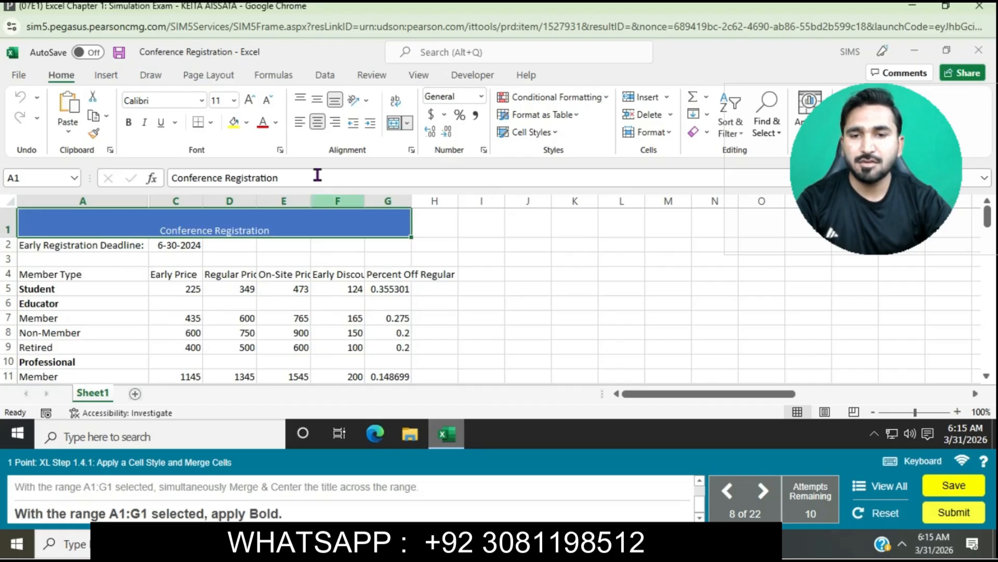
click(124, 125)
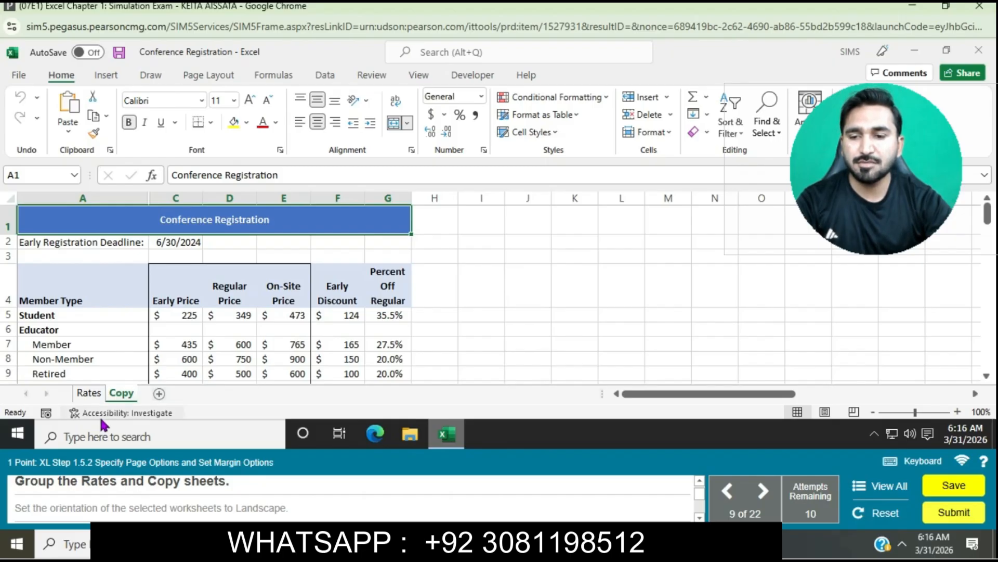
Step: Group the Rates and Copy sheets and set their page orientation to Landscape
click(92, 395)
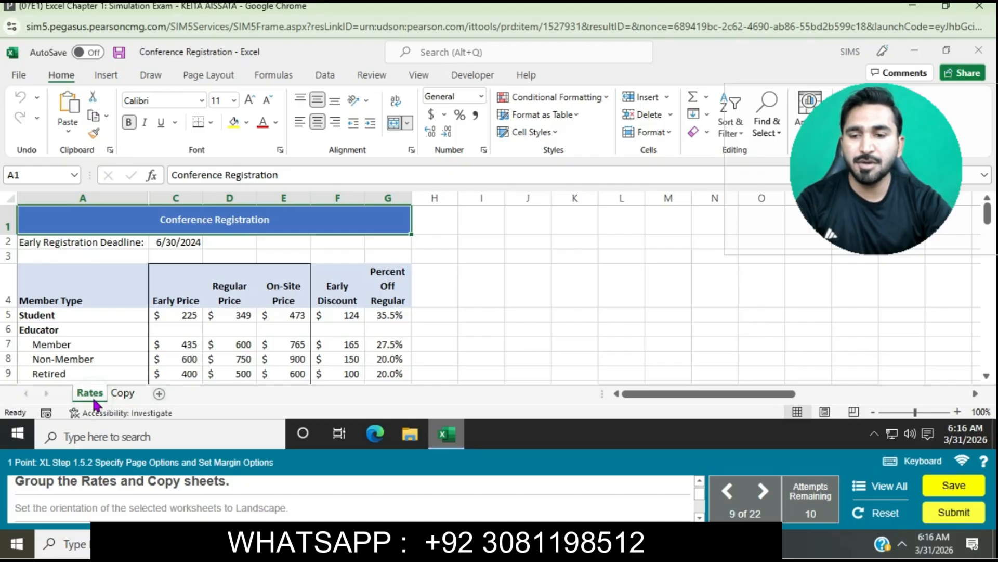
ctrl+click(123, 396)
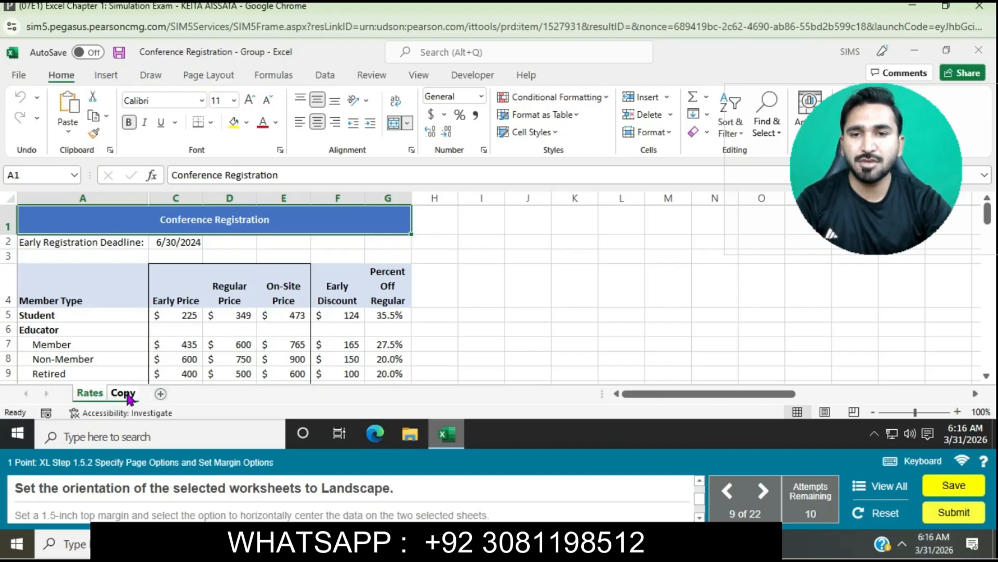
click(208, 77)
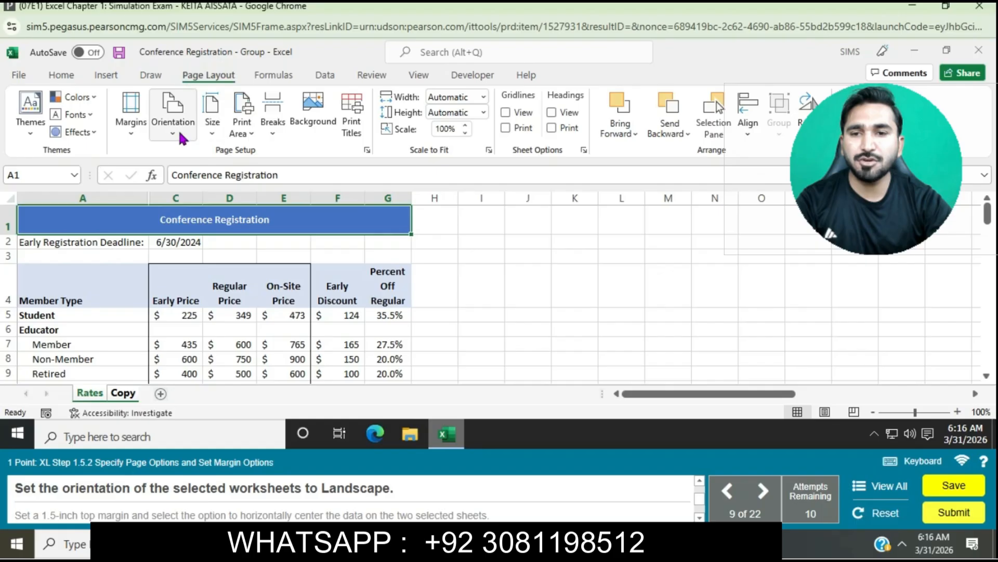
click(180, 137)
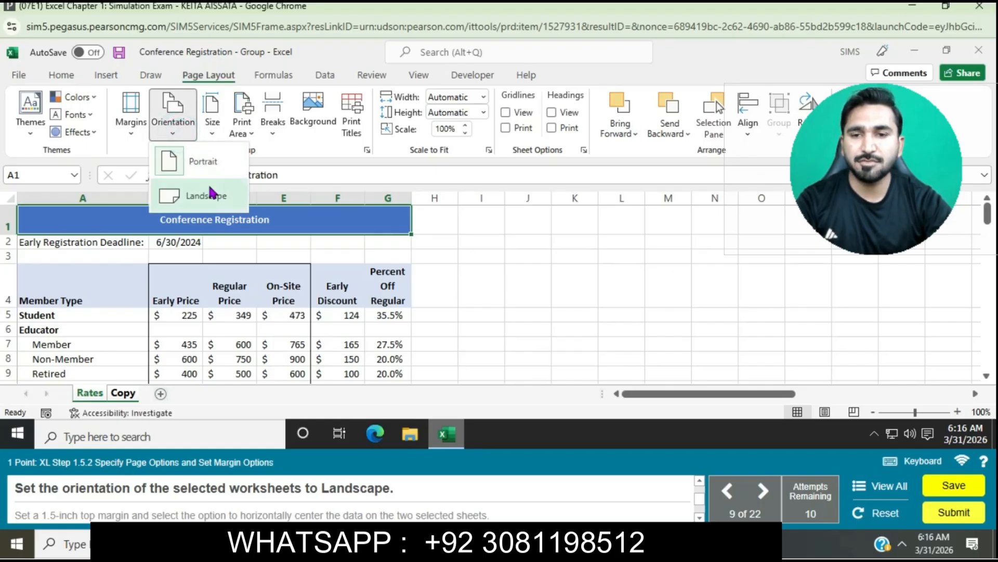
click(208, 194)
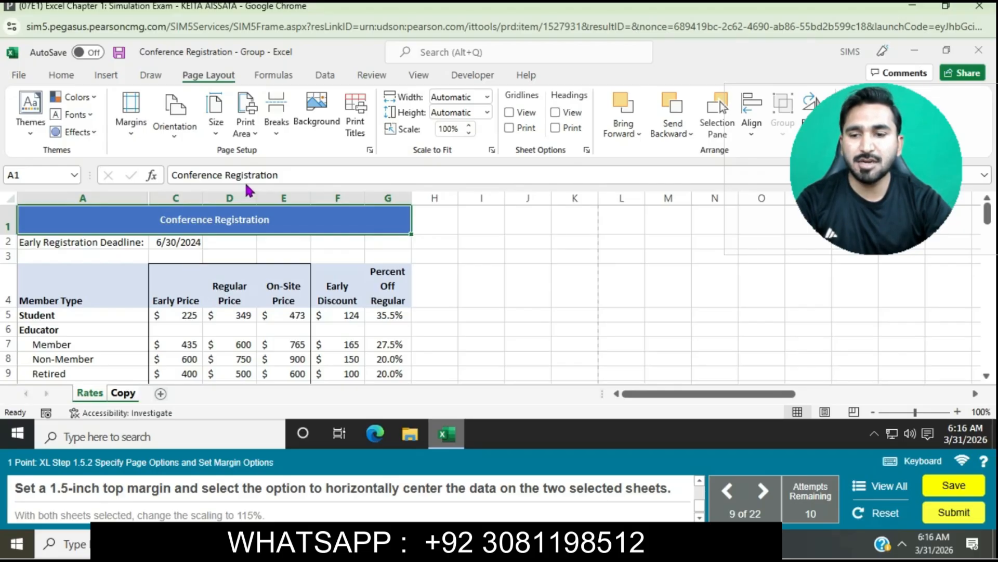
Step: Set a 1.5-inch top margin and center the data horizontally on the page for the grouped sheets
click(370, 149)
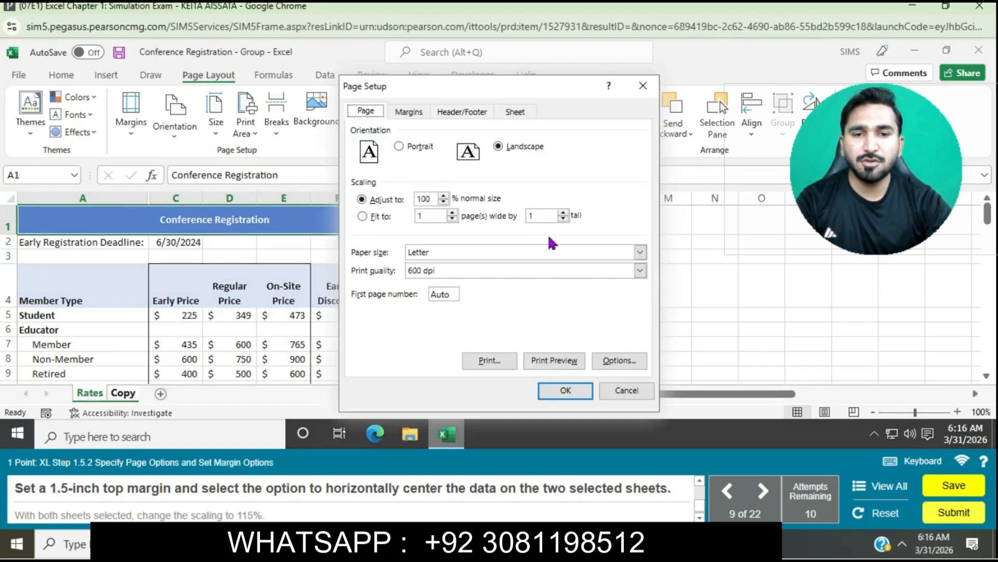
click(417, 121)
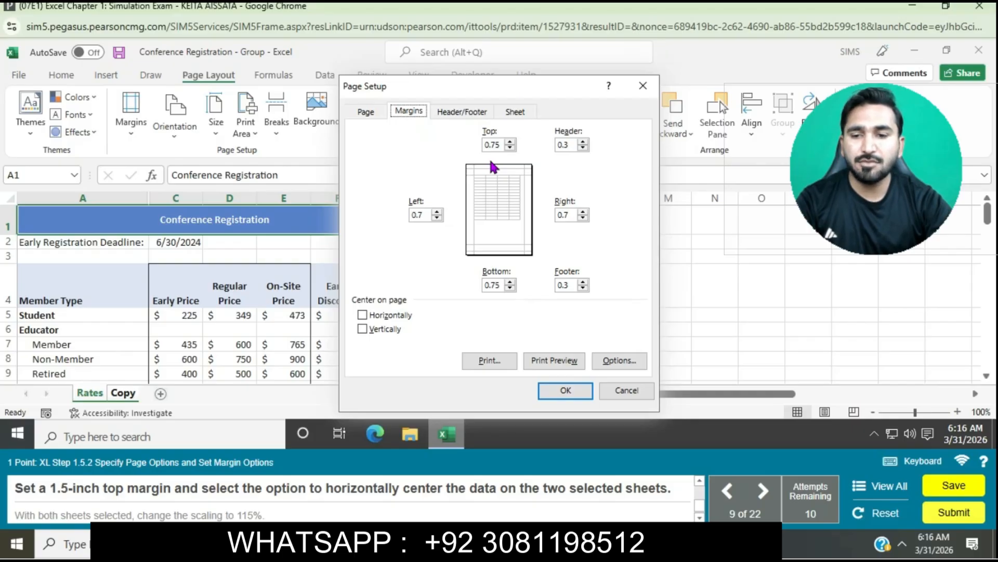
click(510, 142)
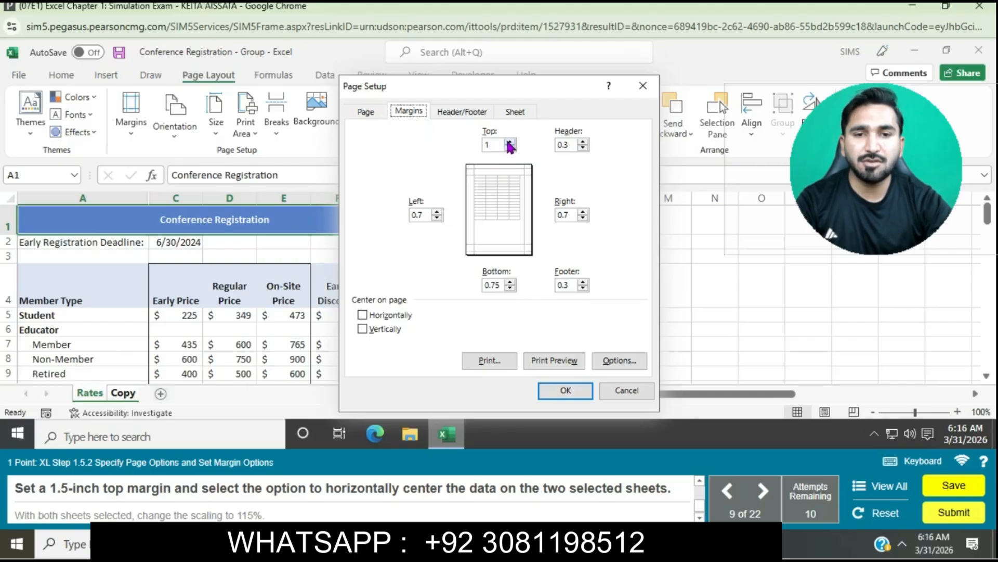
click(509, 142)
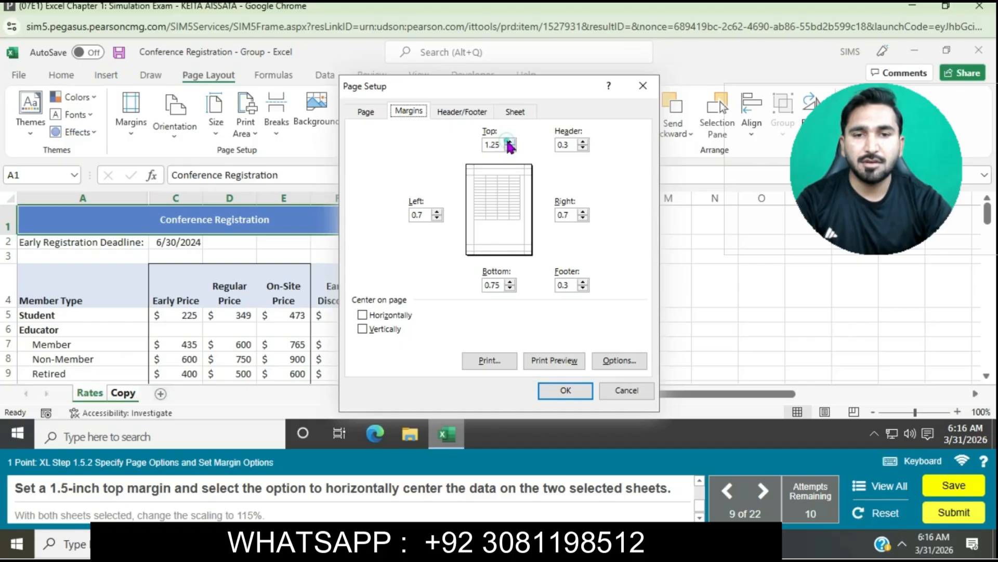
click(510, 142)
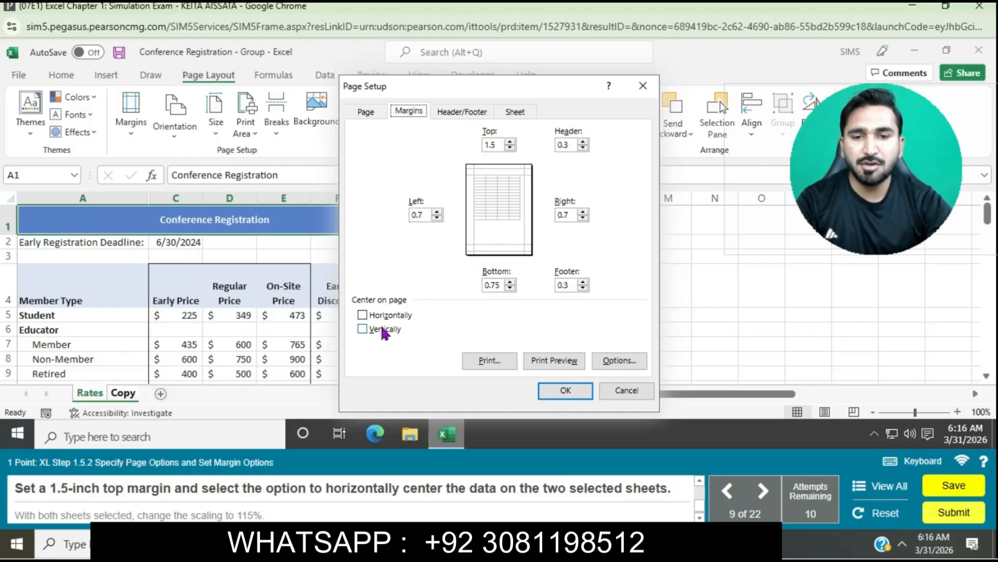
click(363, 315)
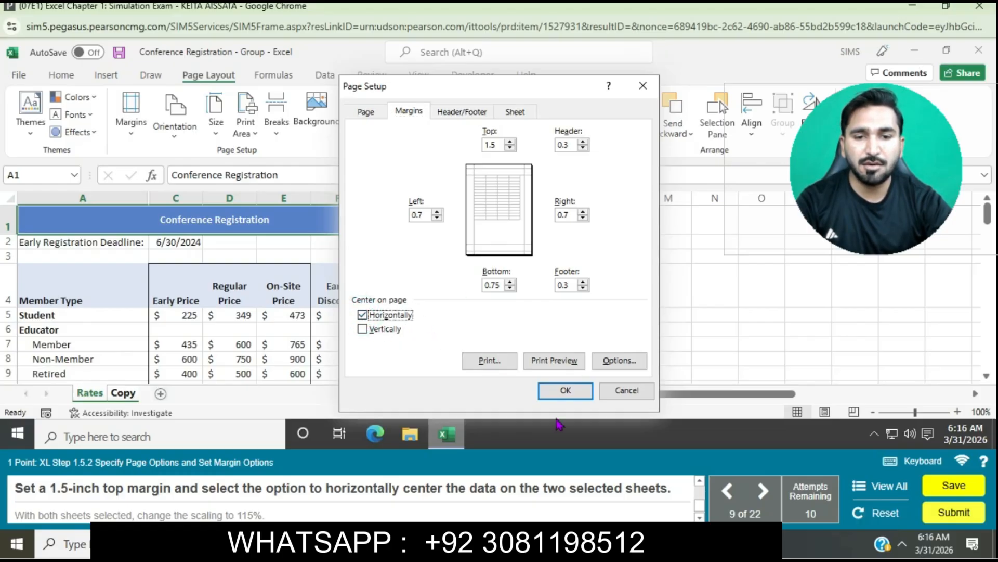
click(566, 390)
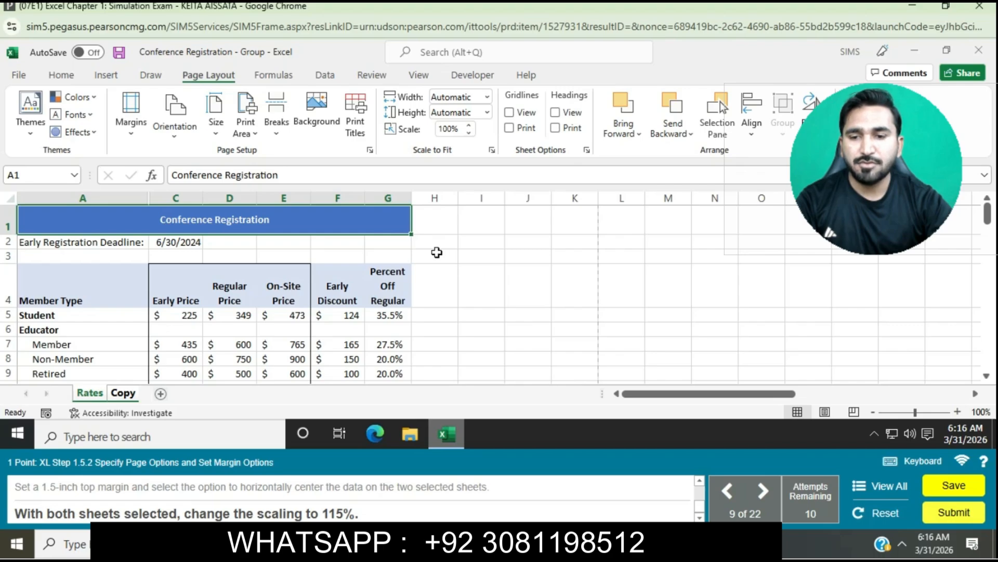
Step: Set the print scaling of the grouped Rates and Copy sheets to 115%
click(468, 126)
click(468, 127)
click(468, 126)
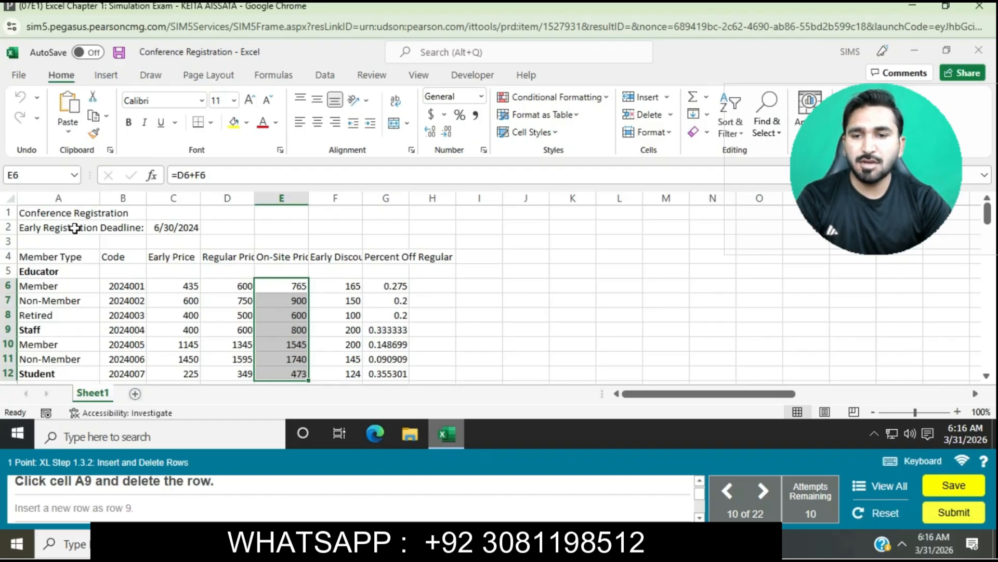
click(59, 330)
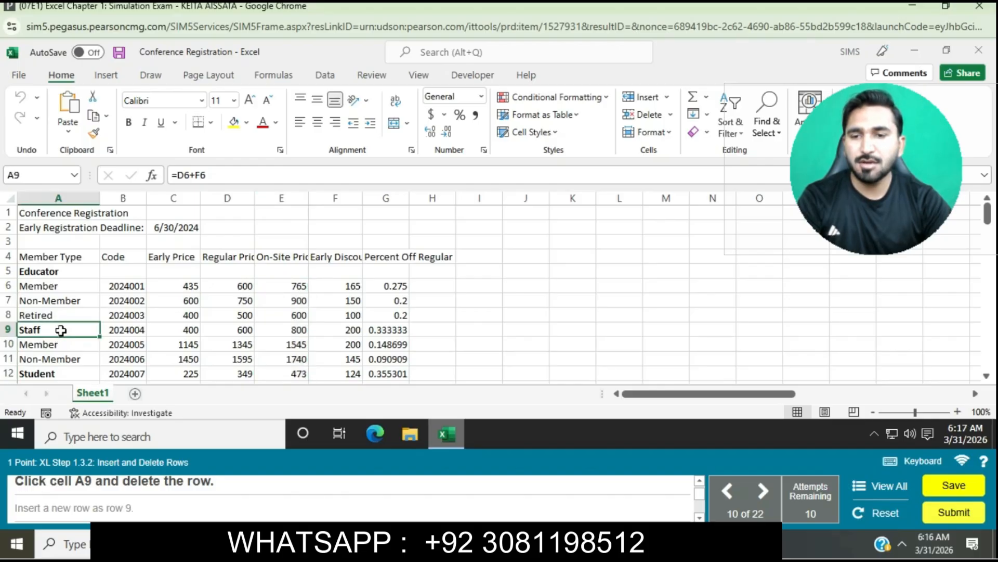
right_click(33, 329)
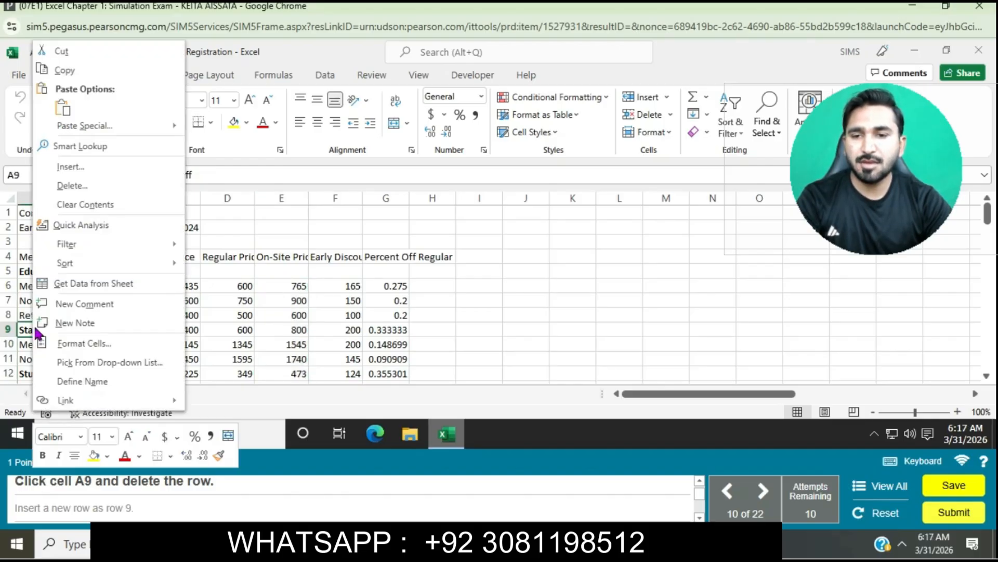
click(83, 186)
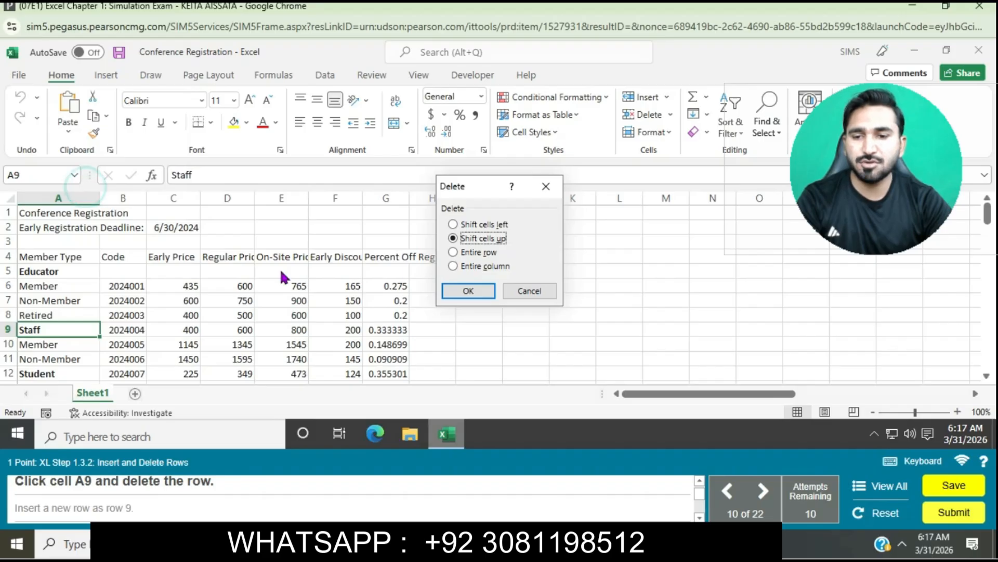
click(478, 290)
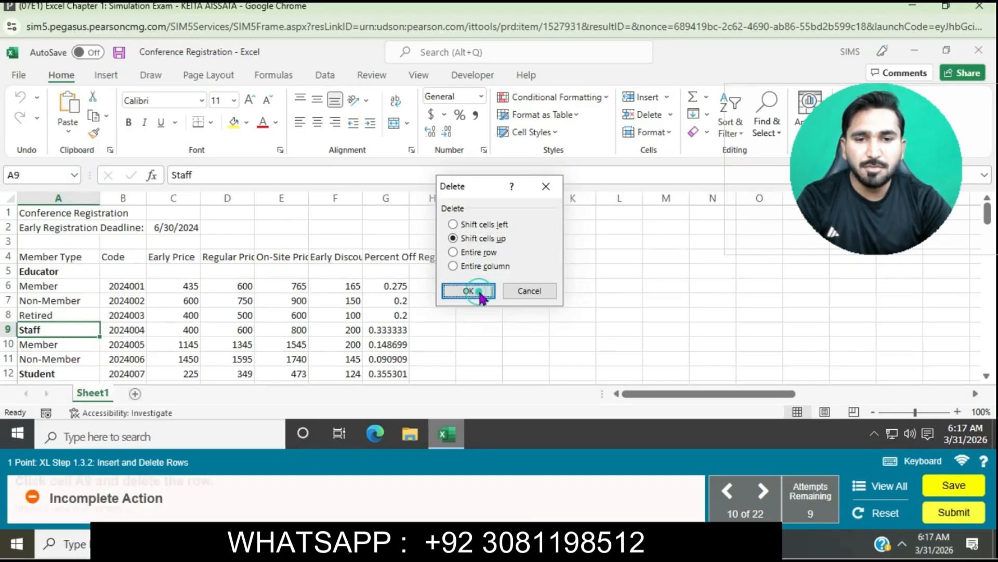
click(546, 187)
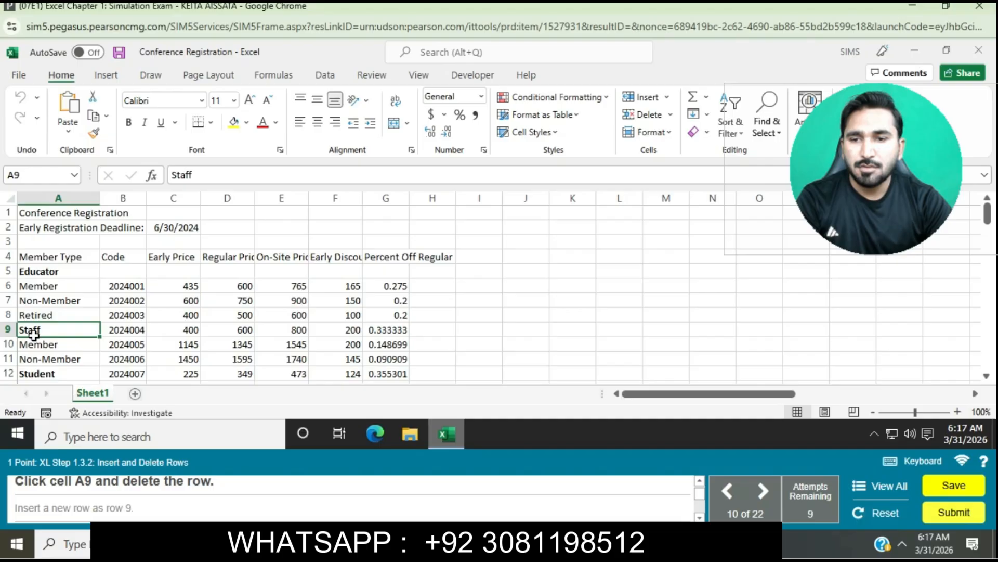
Step: Delete the entire Staff row, row 9
click(8, 329)
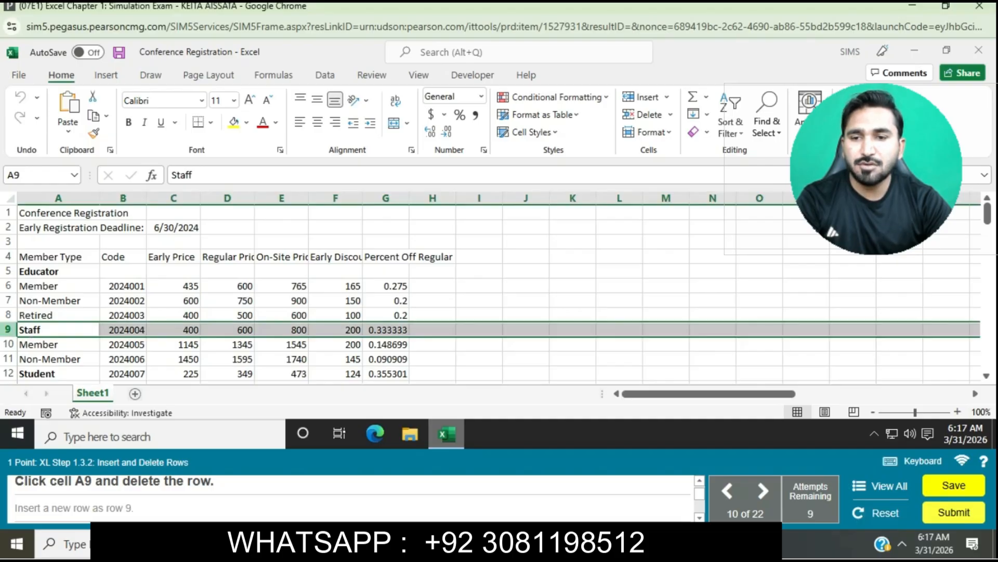
right_click(10, 333)
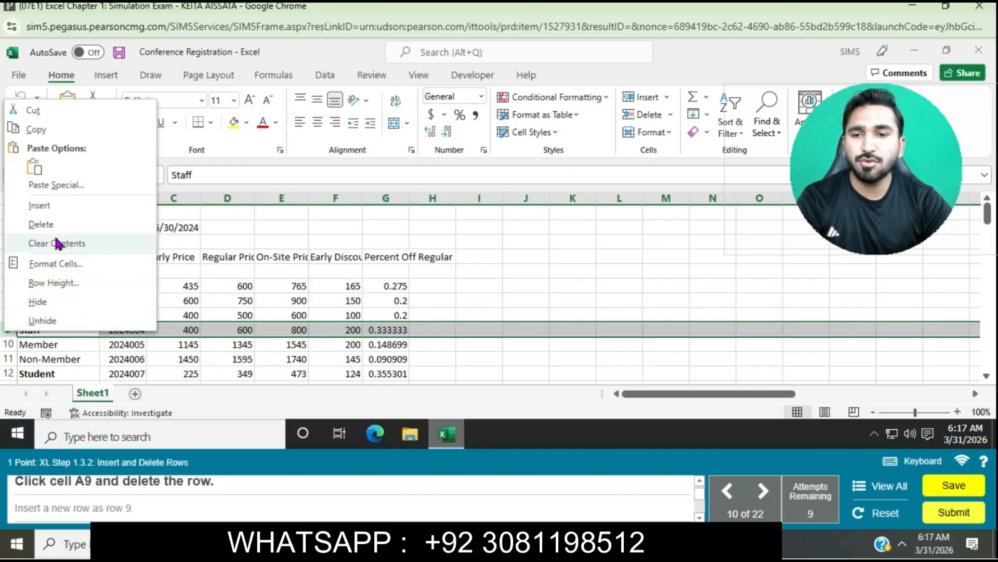
click(41, 224)
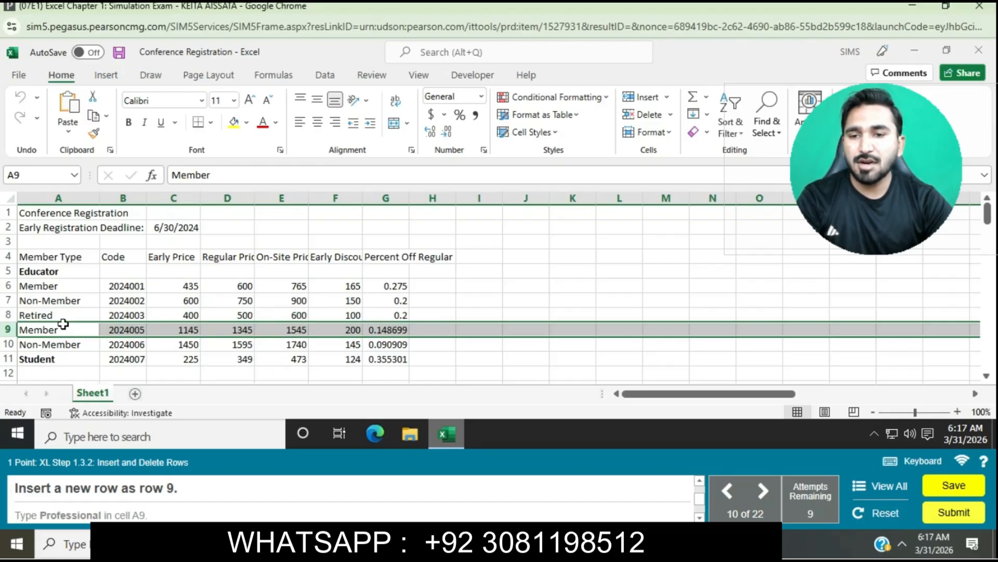
Step: Insert a new row as row 9 and enter Professional in cell A9
right_click(8, 330)
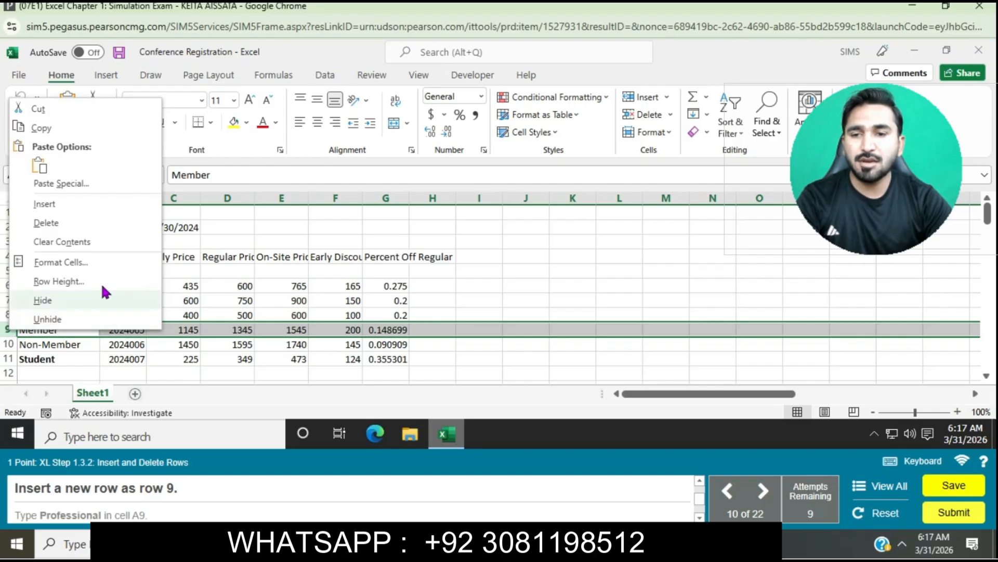
click(46, 204)
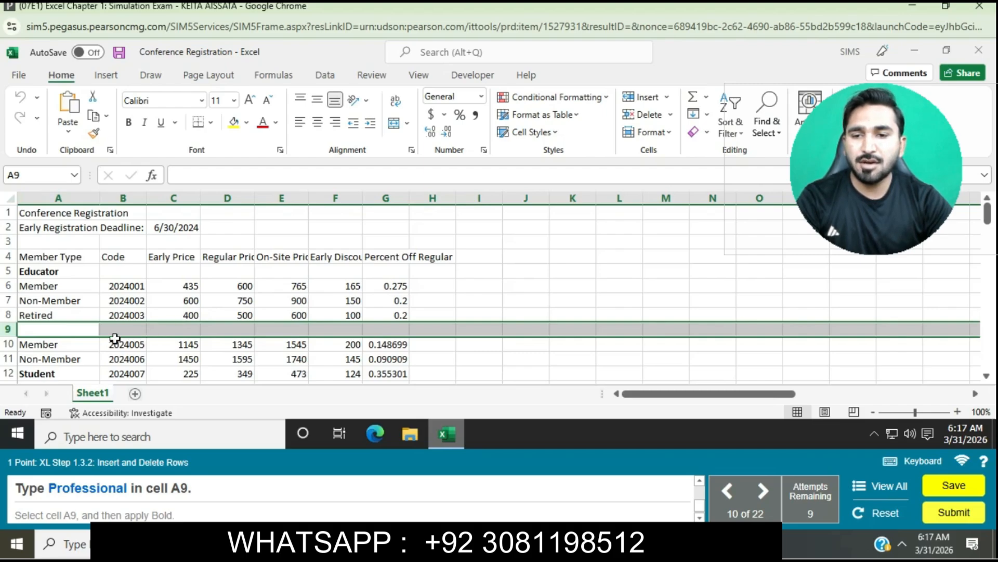
click(68, 330)
text(Pro)
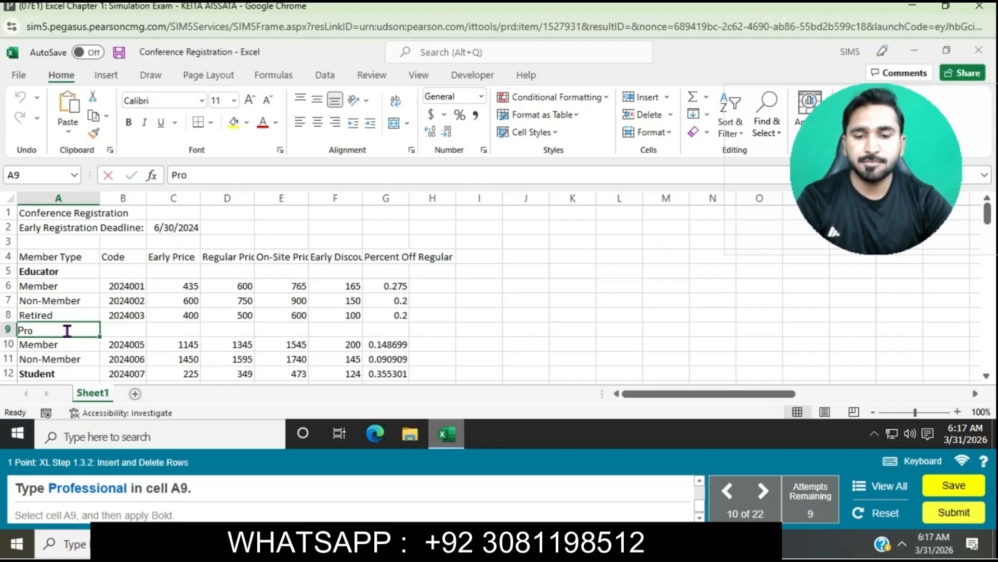
text(fessional)
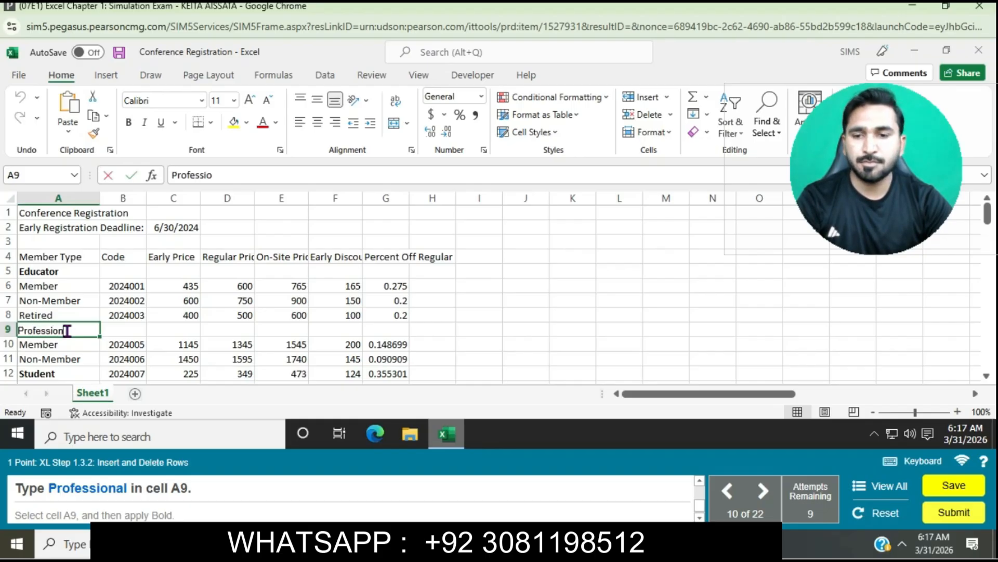
key(Return)
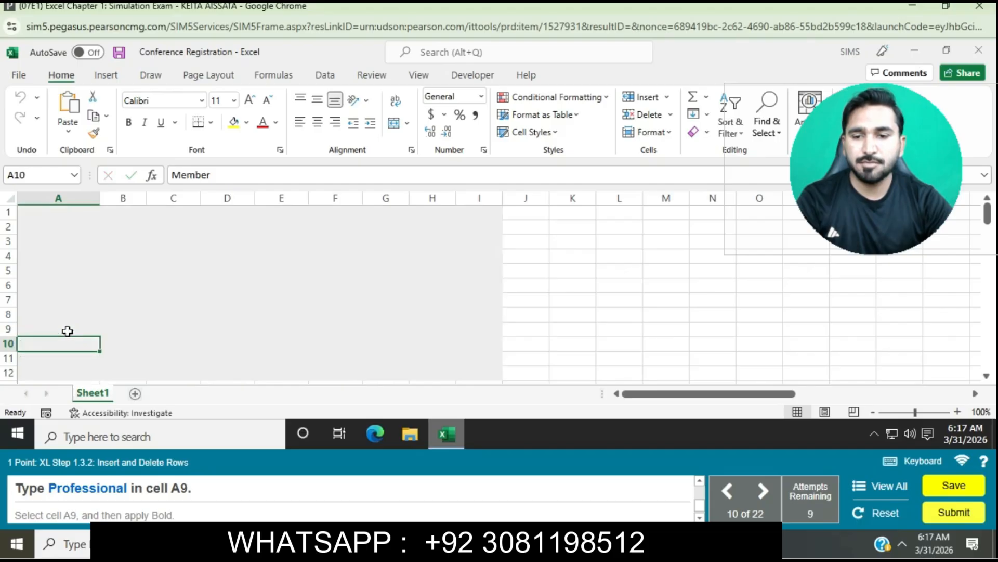
Step: Apply bold to the Professional label in cell A9
click(62, 331)
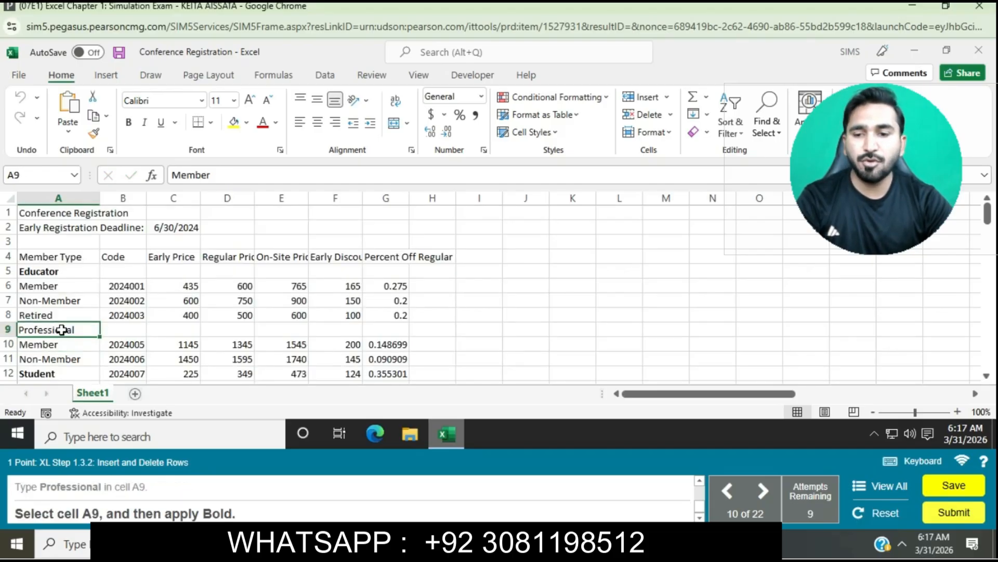
click(128, 121)
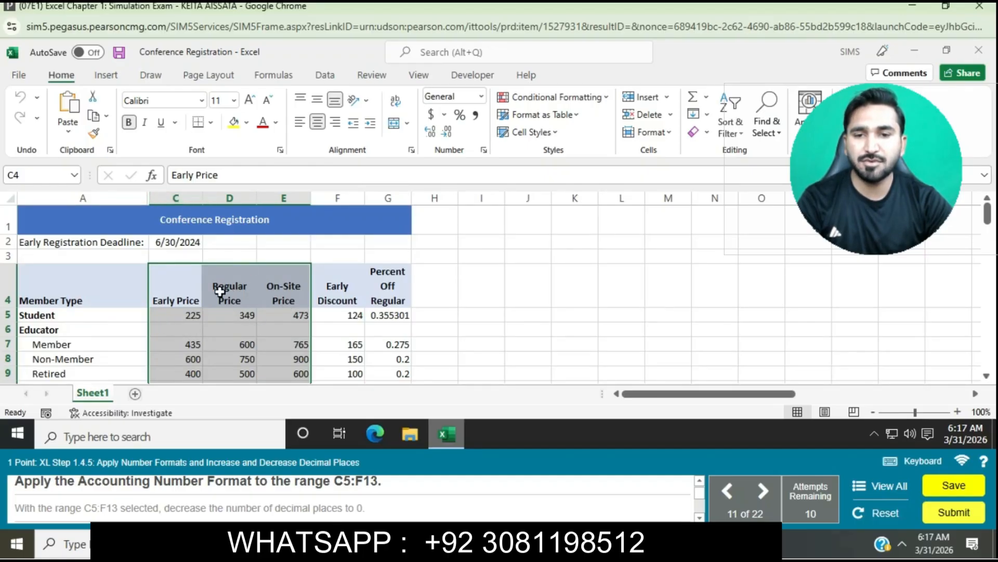
Step: Apply the Accounting Number Format to the range C5:F13
click(190, 318)
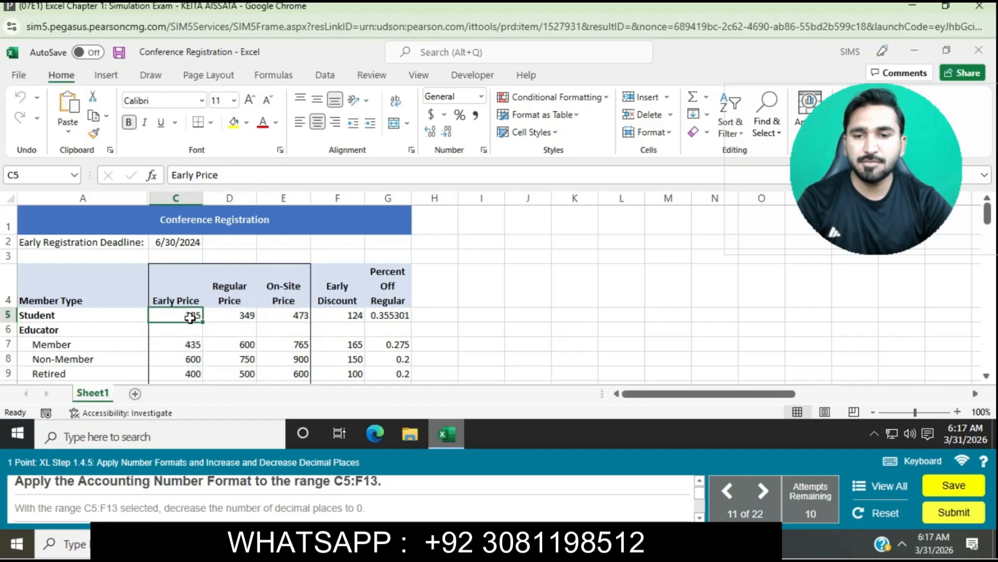
drag(190, 318, 335, 326)
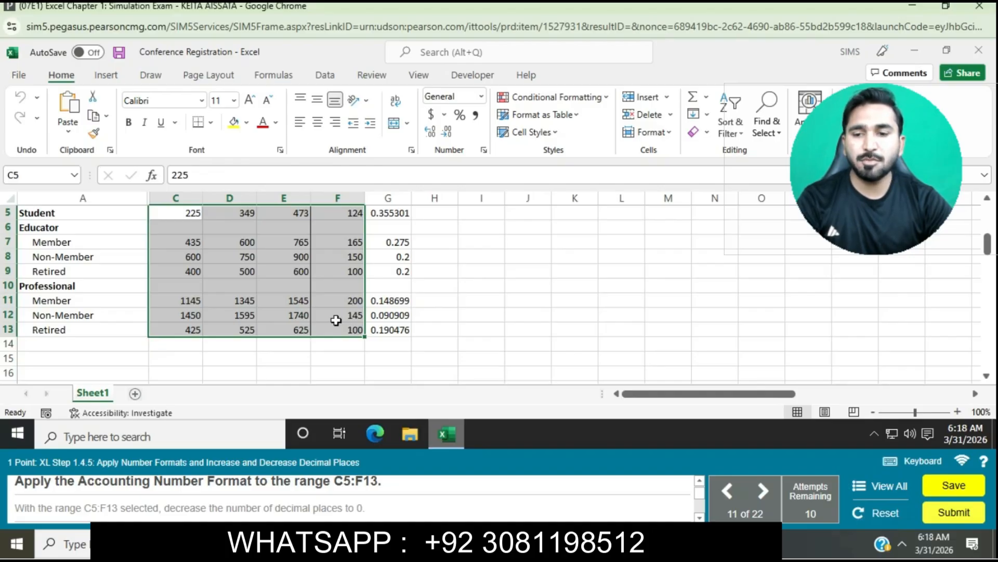
click(431, 116)
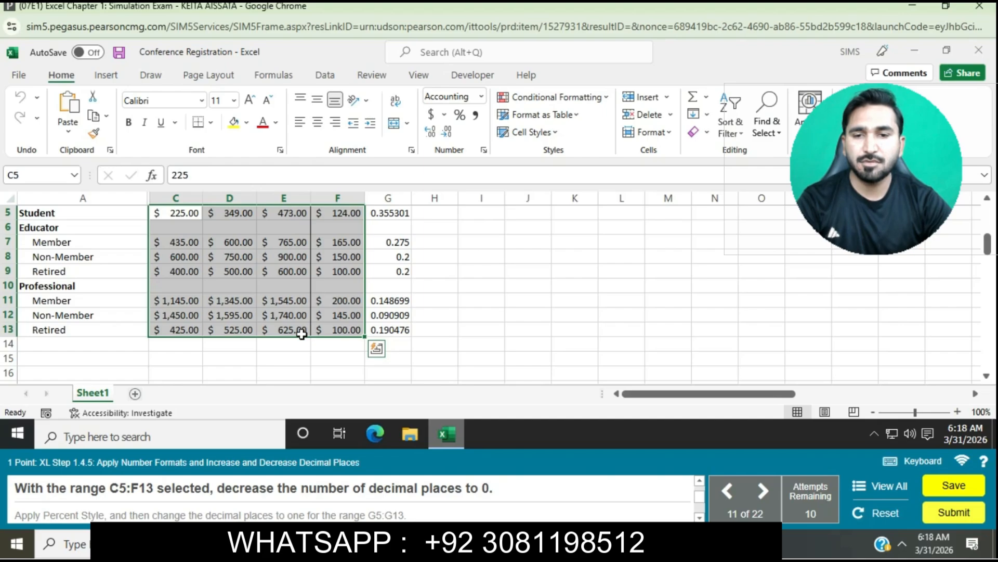
scroll(302, 334, up, 2)
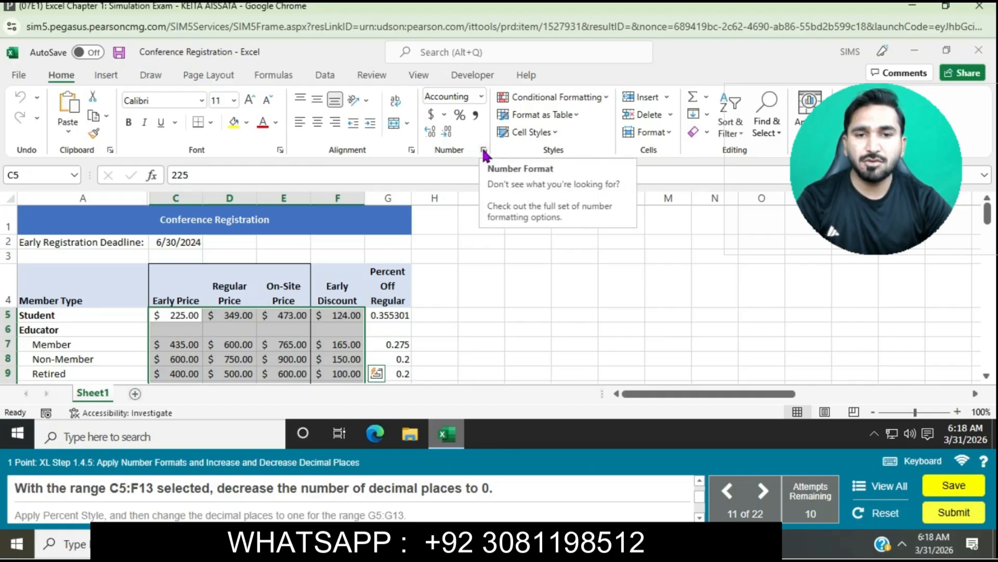
click(484, 151)
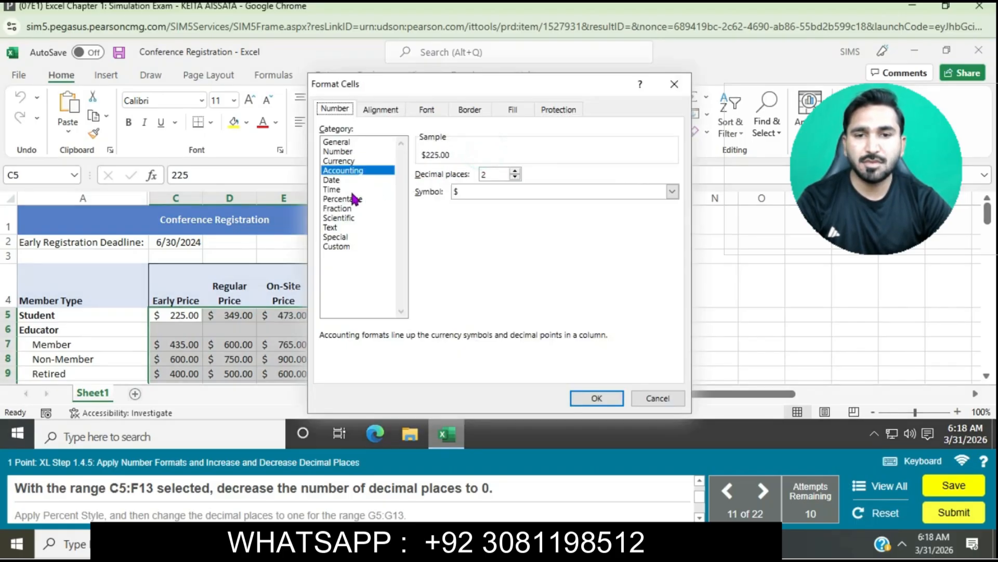
click(347, 151)
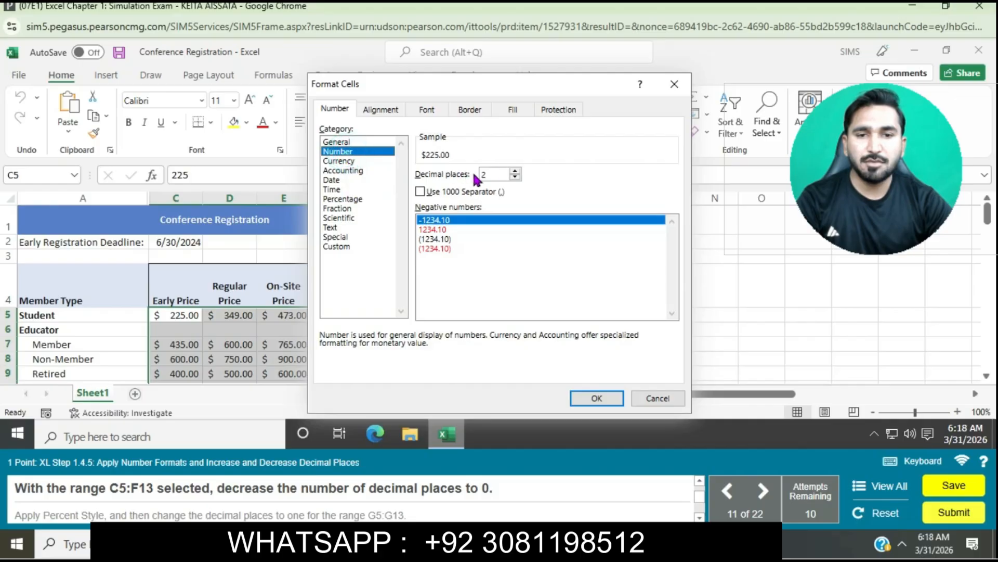
click(515, 177)
click(515, 177)
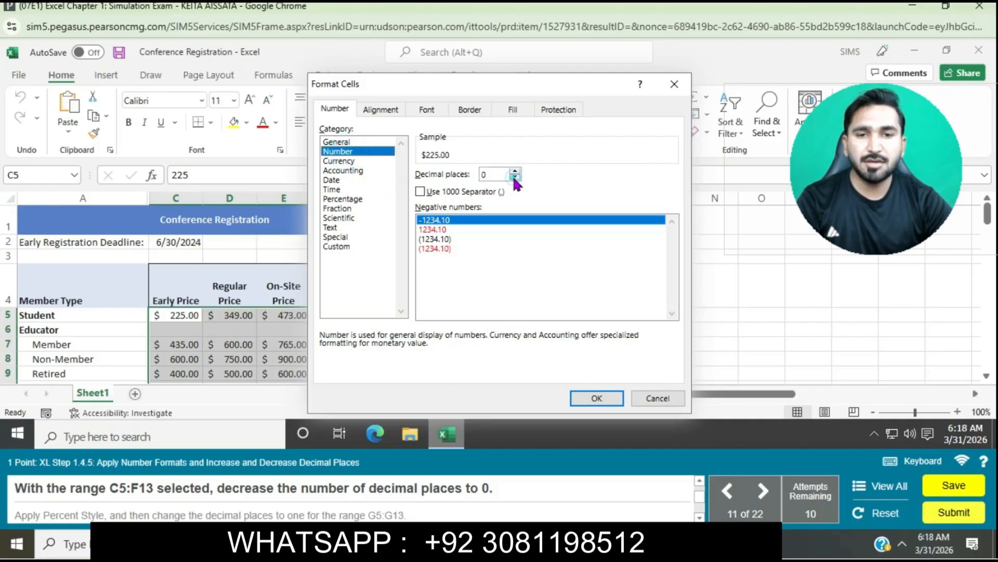
click(581, 409)
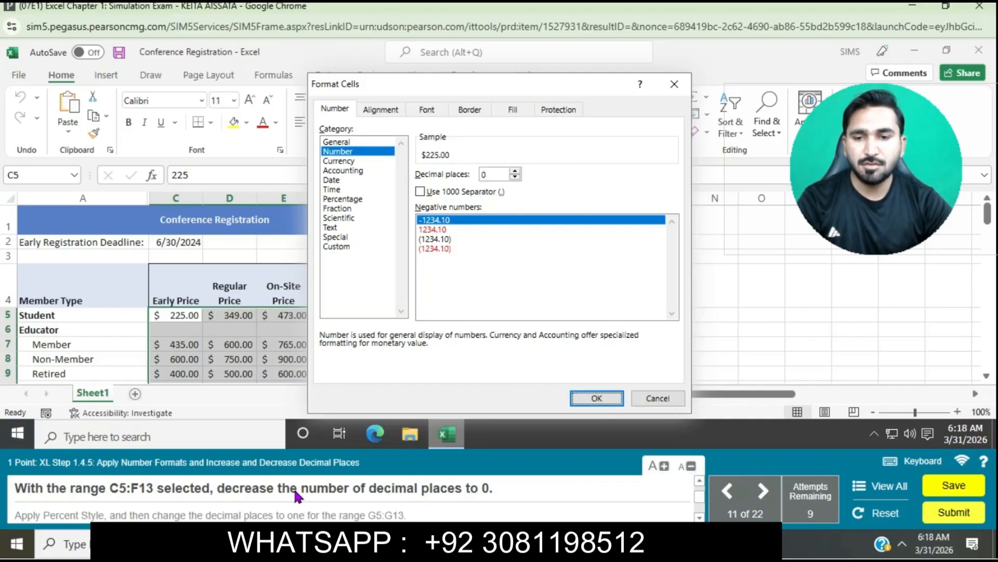
click(679, 84)
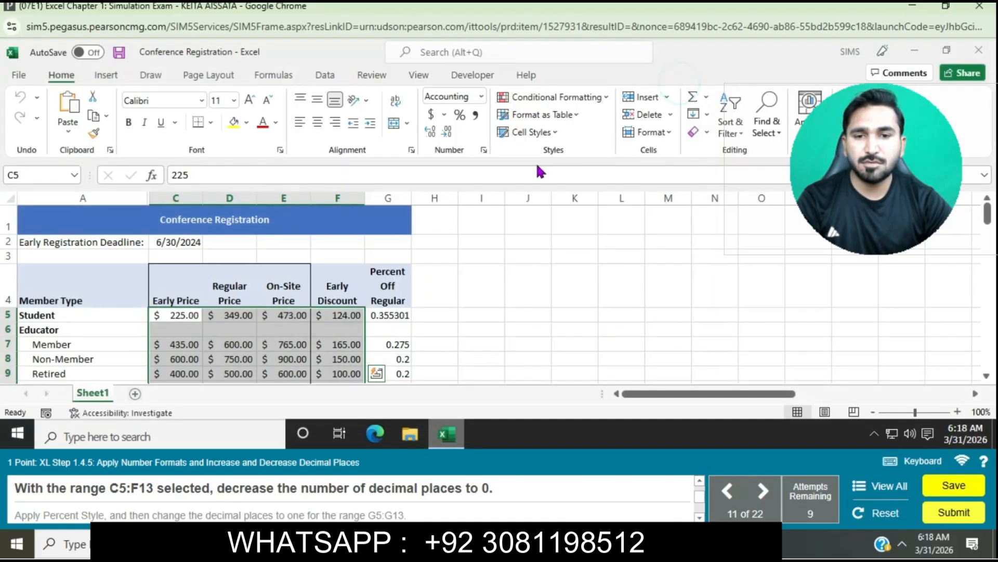
Step: Decrease the number of decimal places to 0 for the accounting values in C5:F13
click(448, 132)
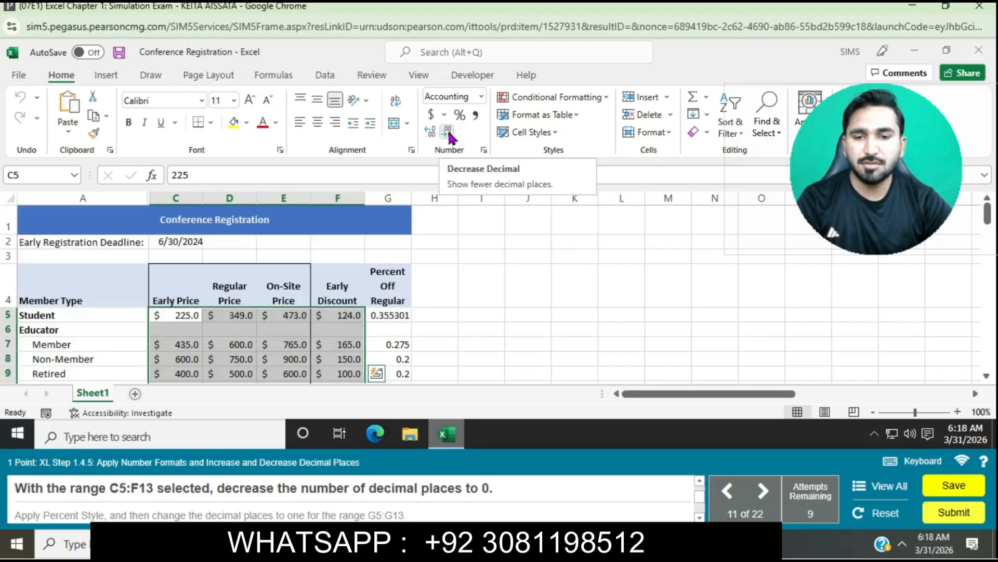
click(448, 132)
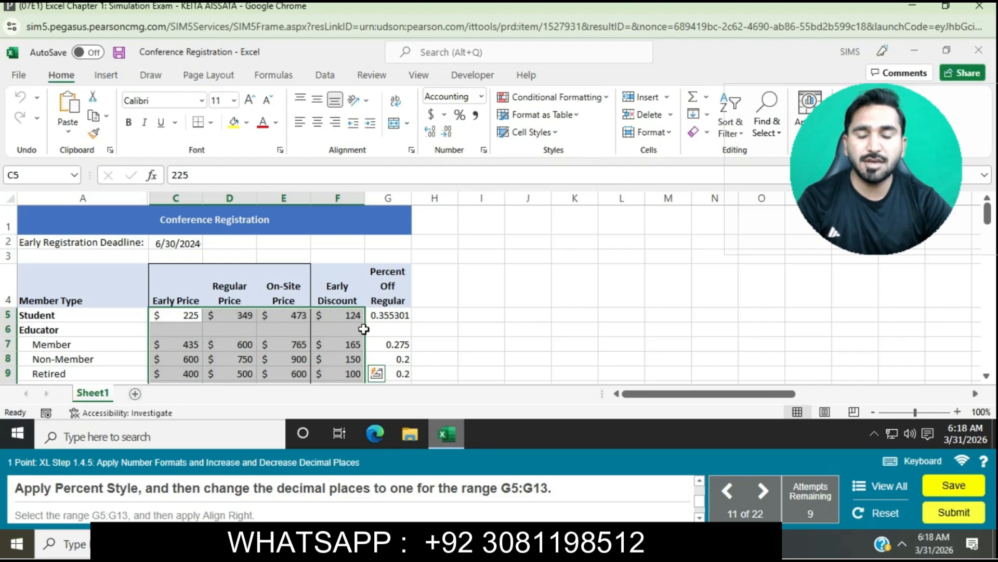
Step: Format the range G5:G13 as Percent Style with one decimal place
click(388, 315)
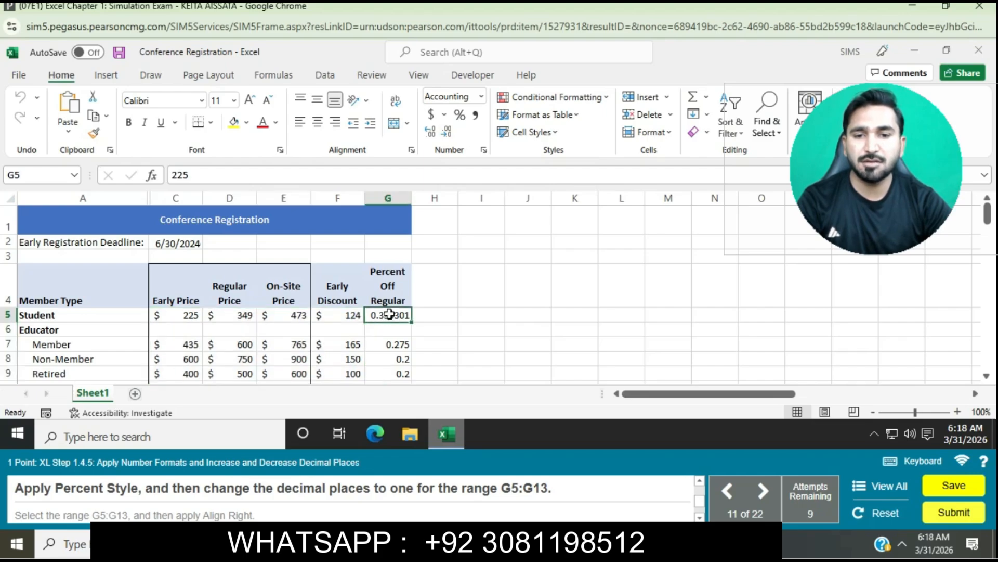
mouse_move(388, 315)
mouse_down()
mouse_move(402, 429)
mouse_move(397, 393)
mouse_move(382, 431)
mouse_move(386, 326)
mouse_up()
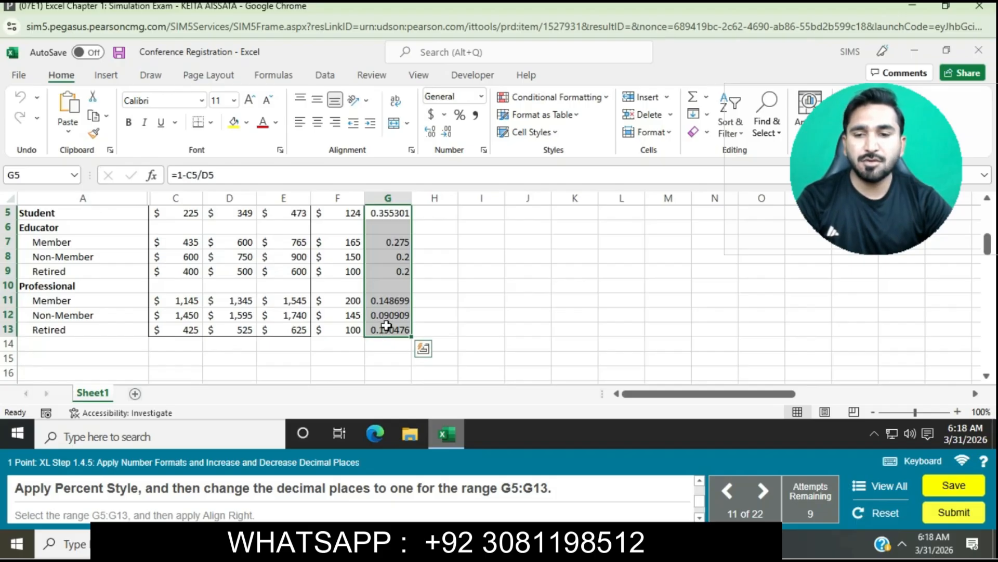
click(460, 116)
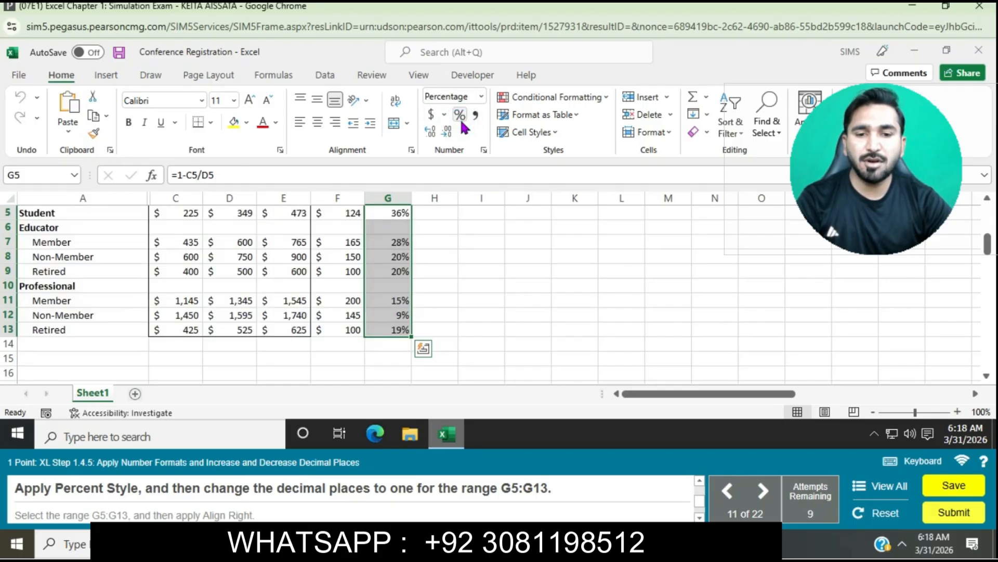
click(429, 132)
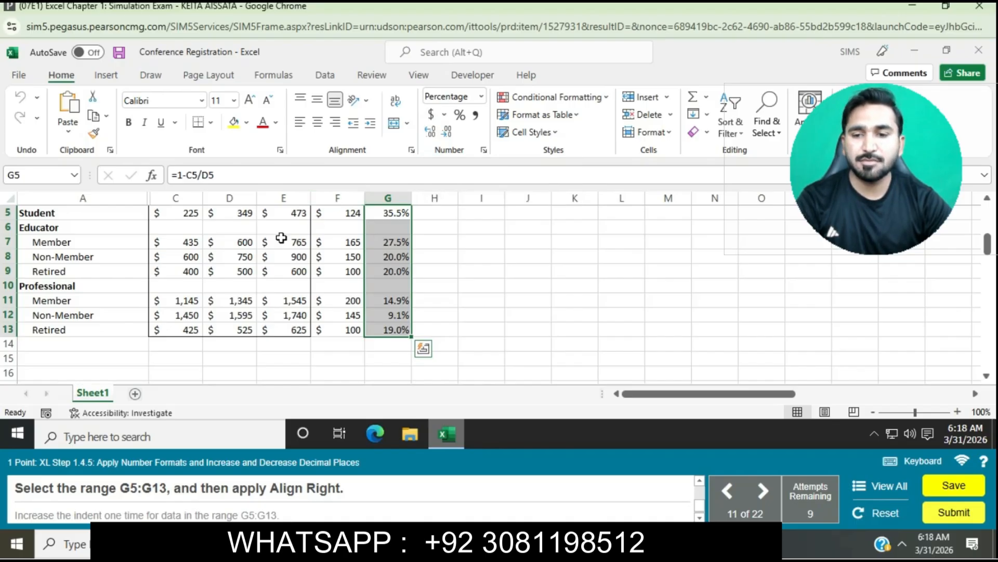
Step: Right-align the percentages in G5:G13 and increase their indent one time
click(337, 124)
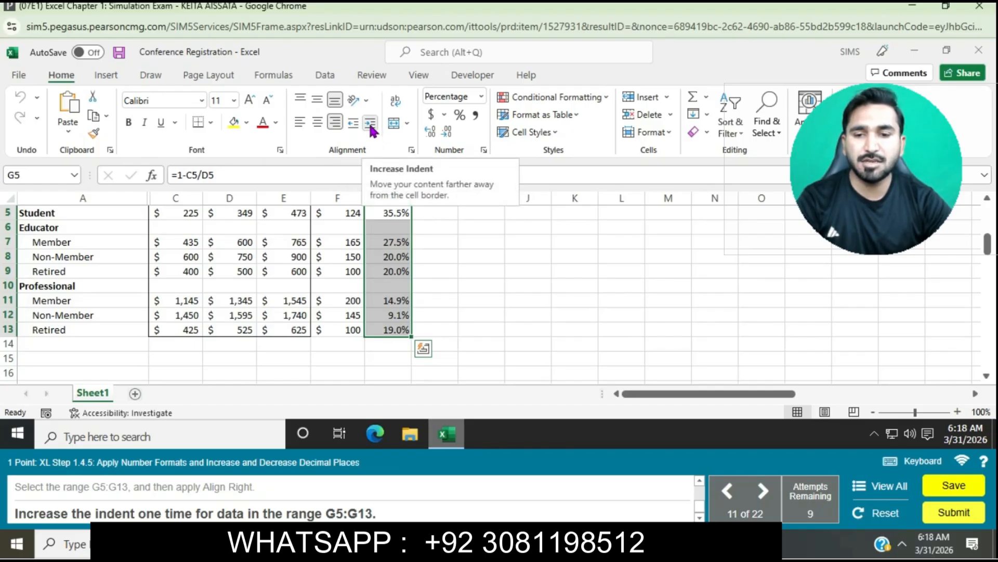
click(372, 125)
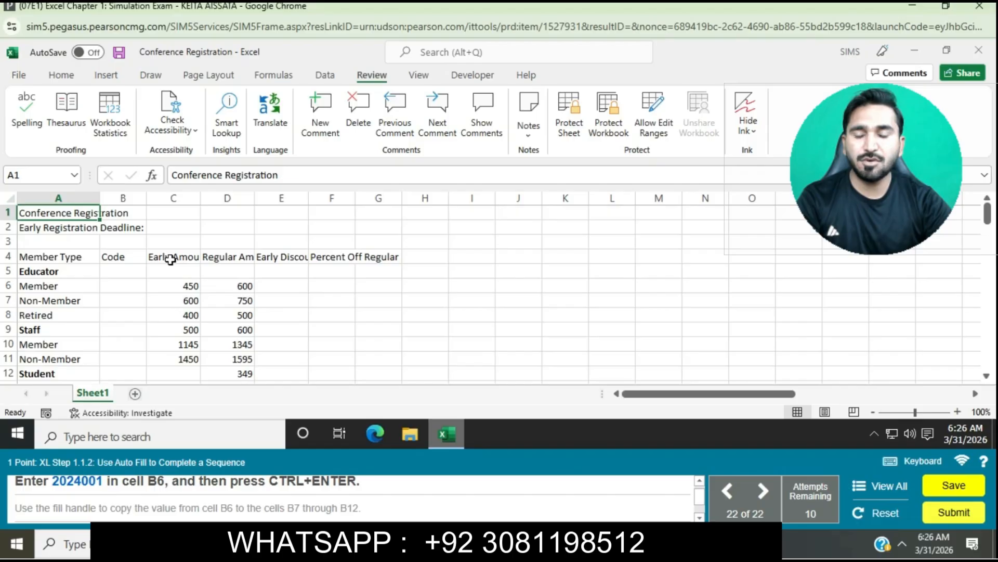
Step: Enter the code 2024001 in cell B6
click(123, 286)
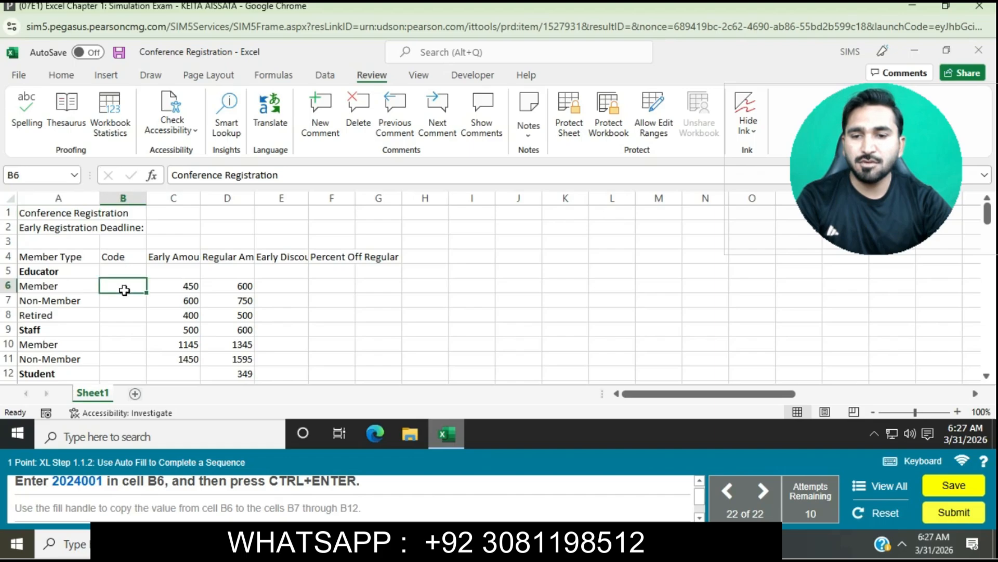
text(20)
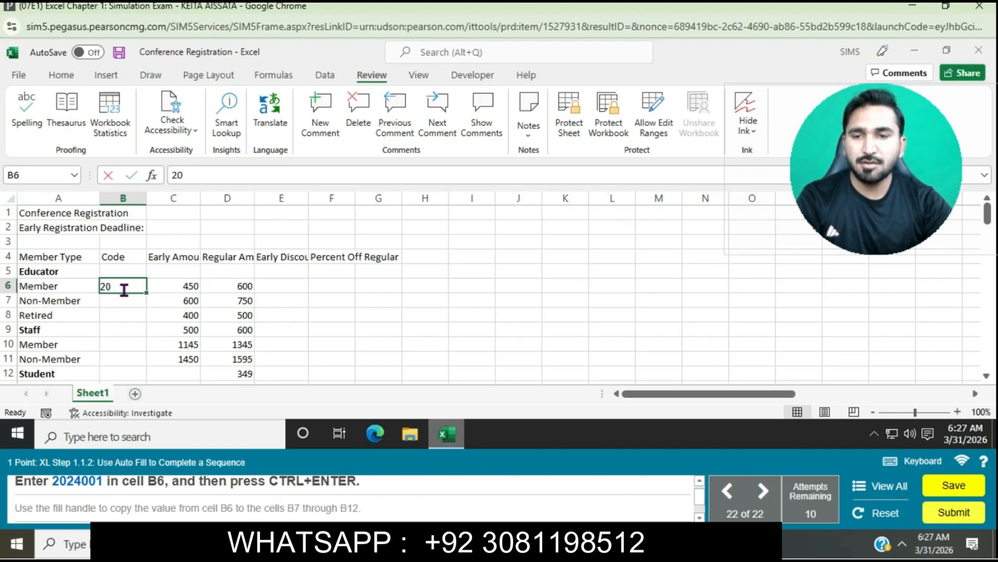
text(2)
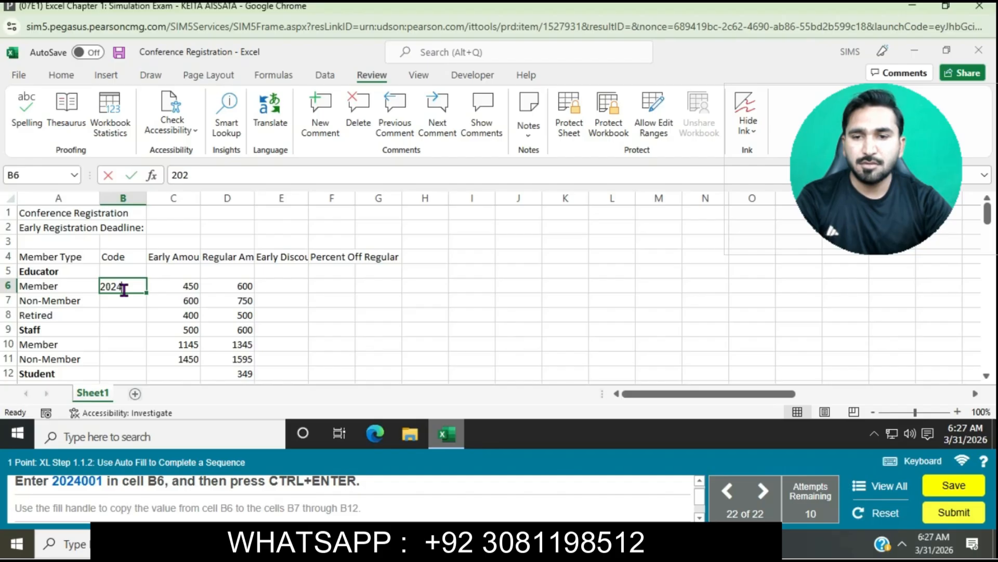
text(4001)
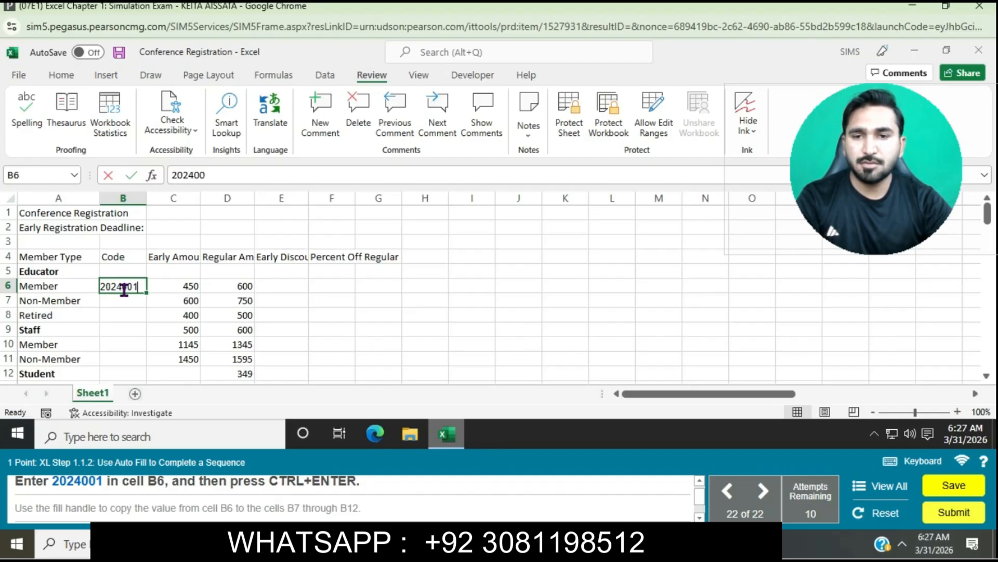
key(ctrl+Return)
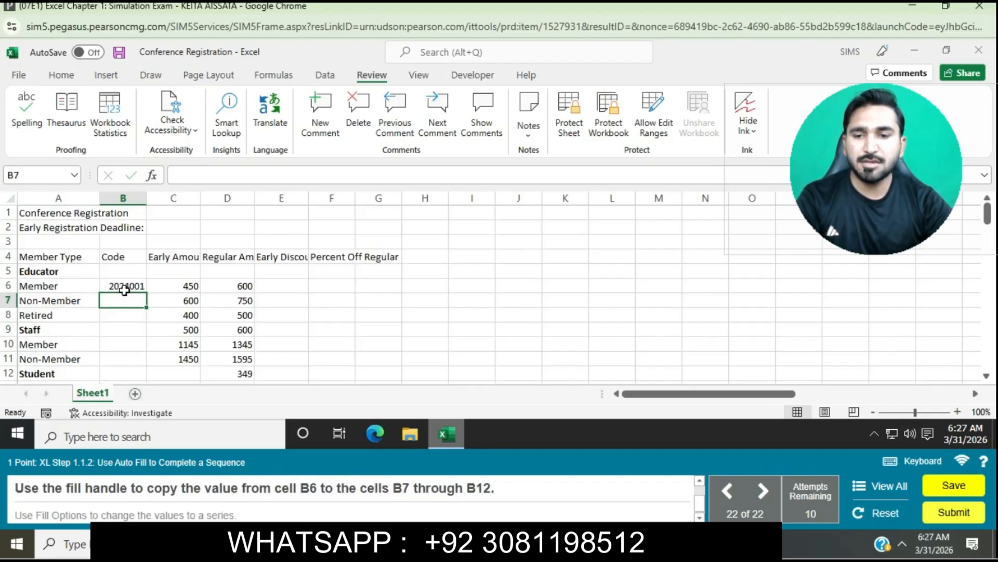
Step: Auto-fill the code from cell B6 down through B12 and change the copied values to a series
click(127, 279)
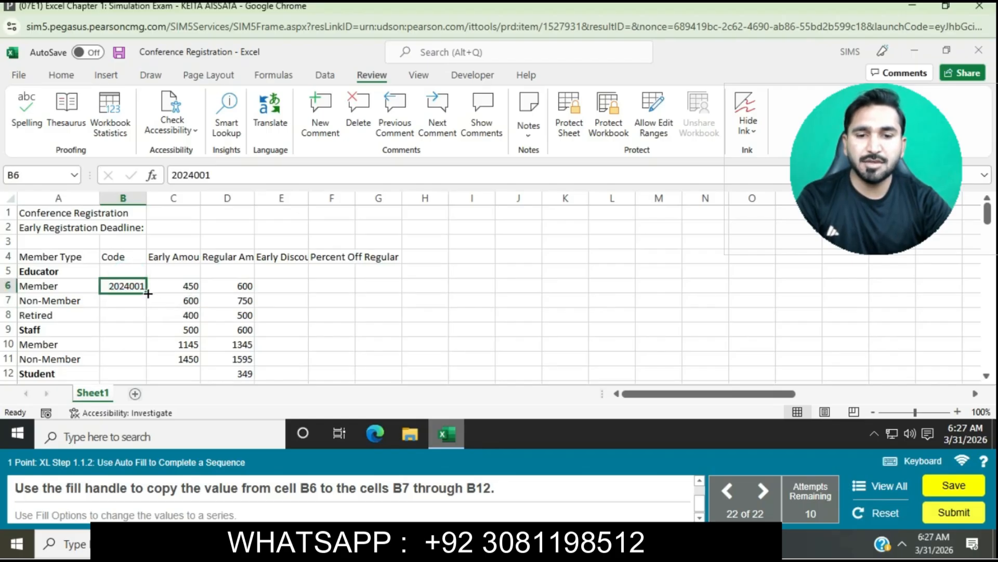
drag(149, 293, 132, 316)
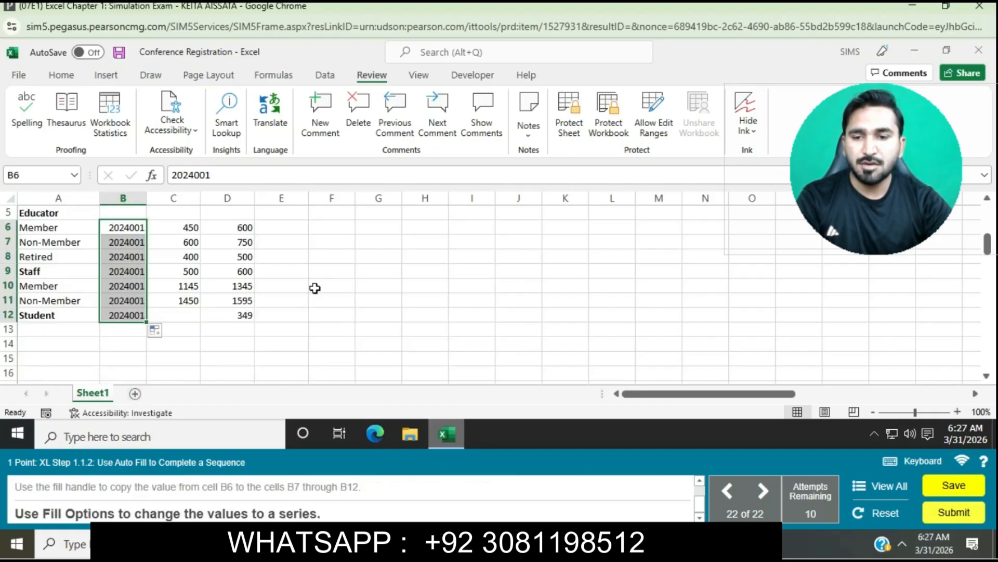
click(156, 336)
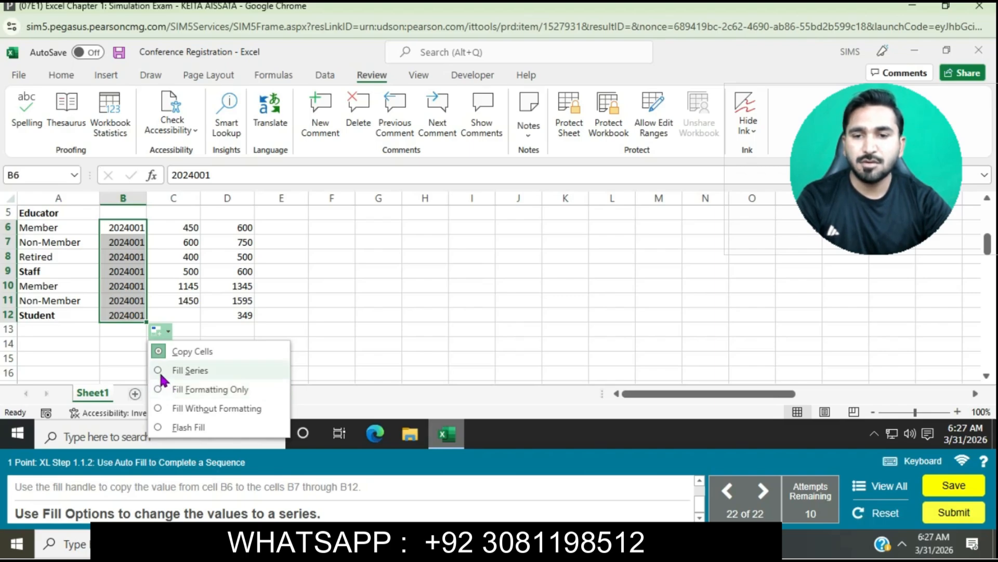
click(160, 370)
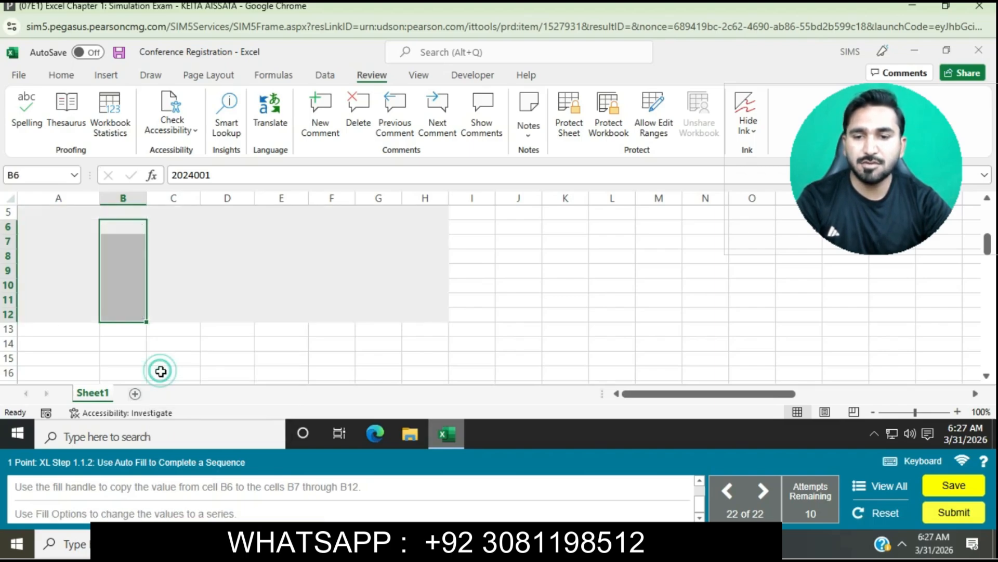